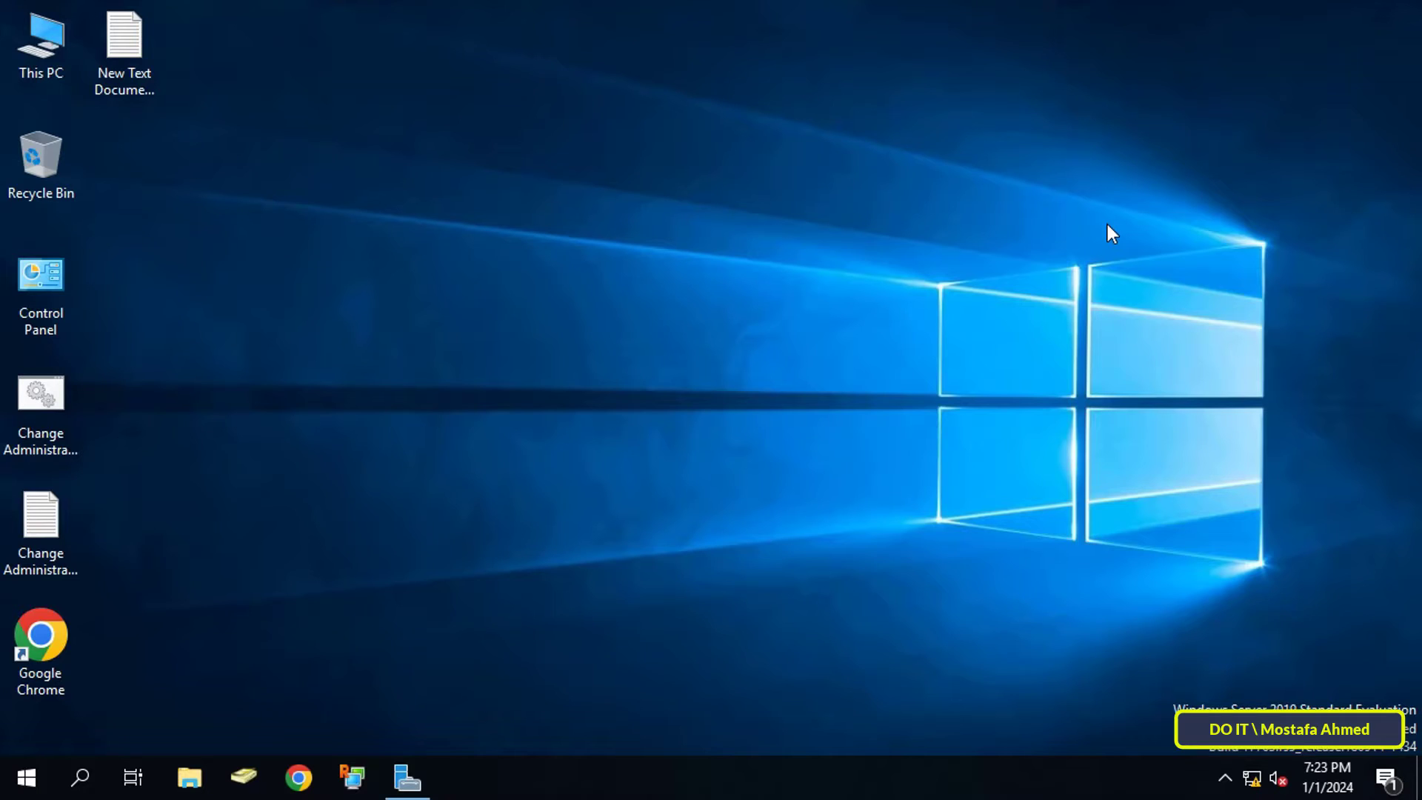
Launch gpmc.msc from the Run dialog to start Group Policy Management
key(super+r)
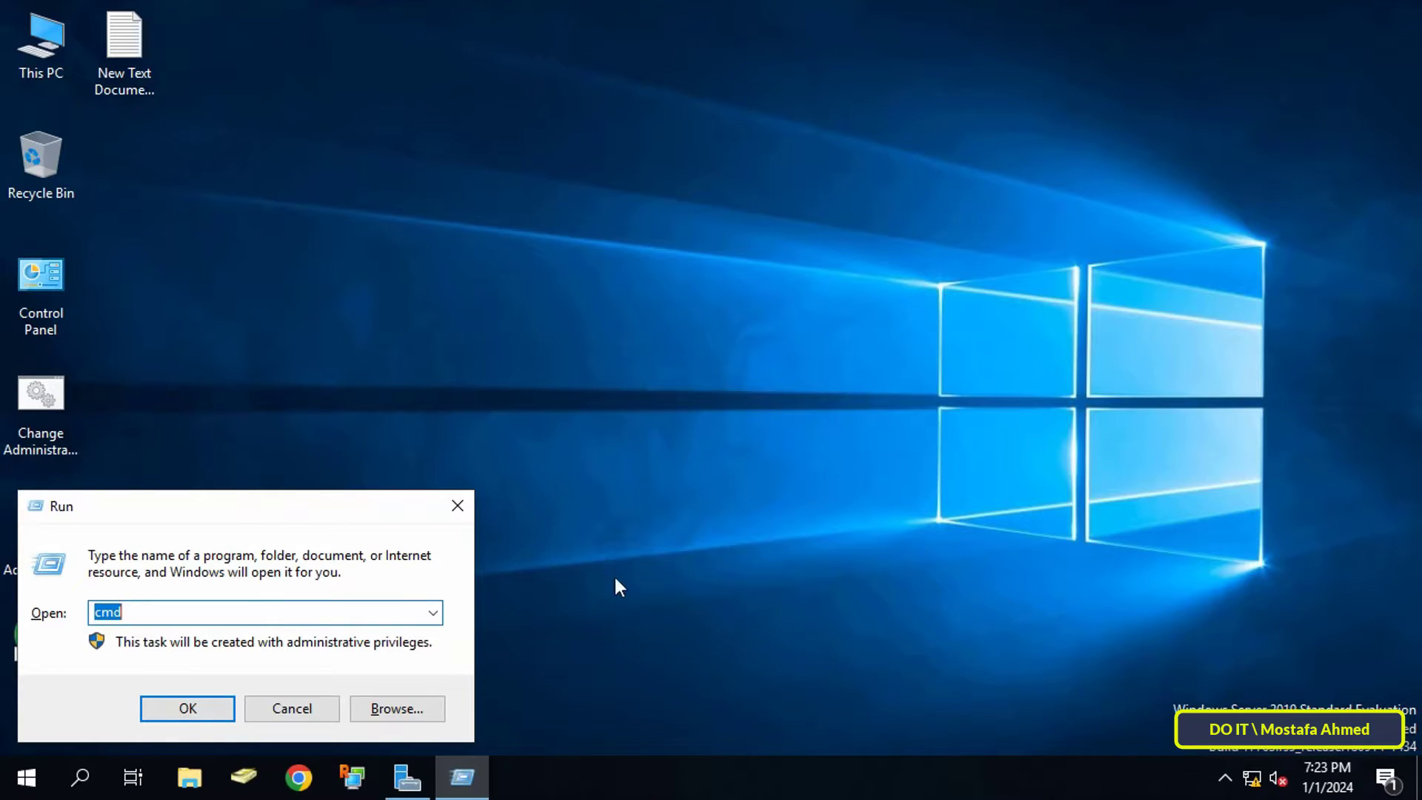
text(gp)
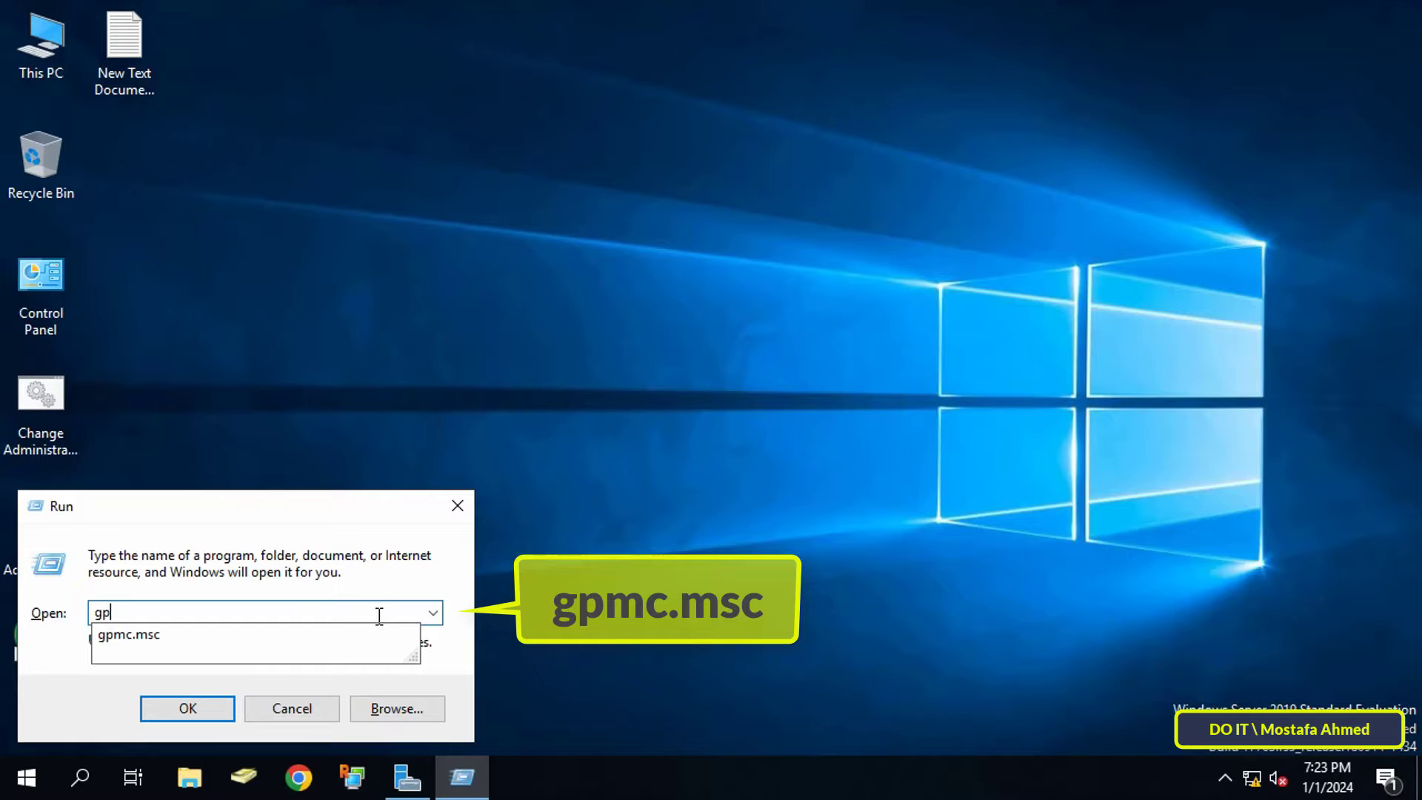
text(ms)
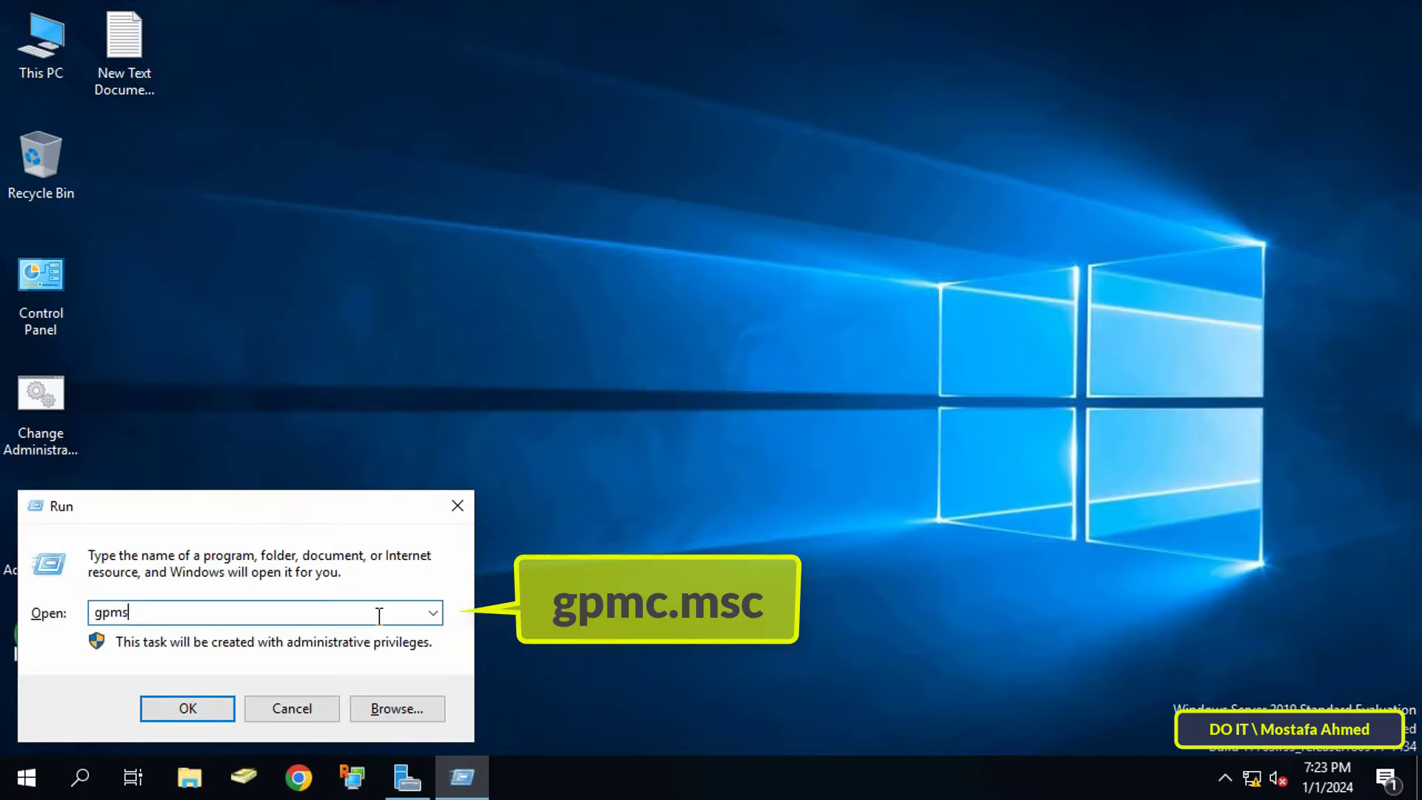
key(BackSpace)
text(c.)
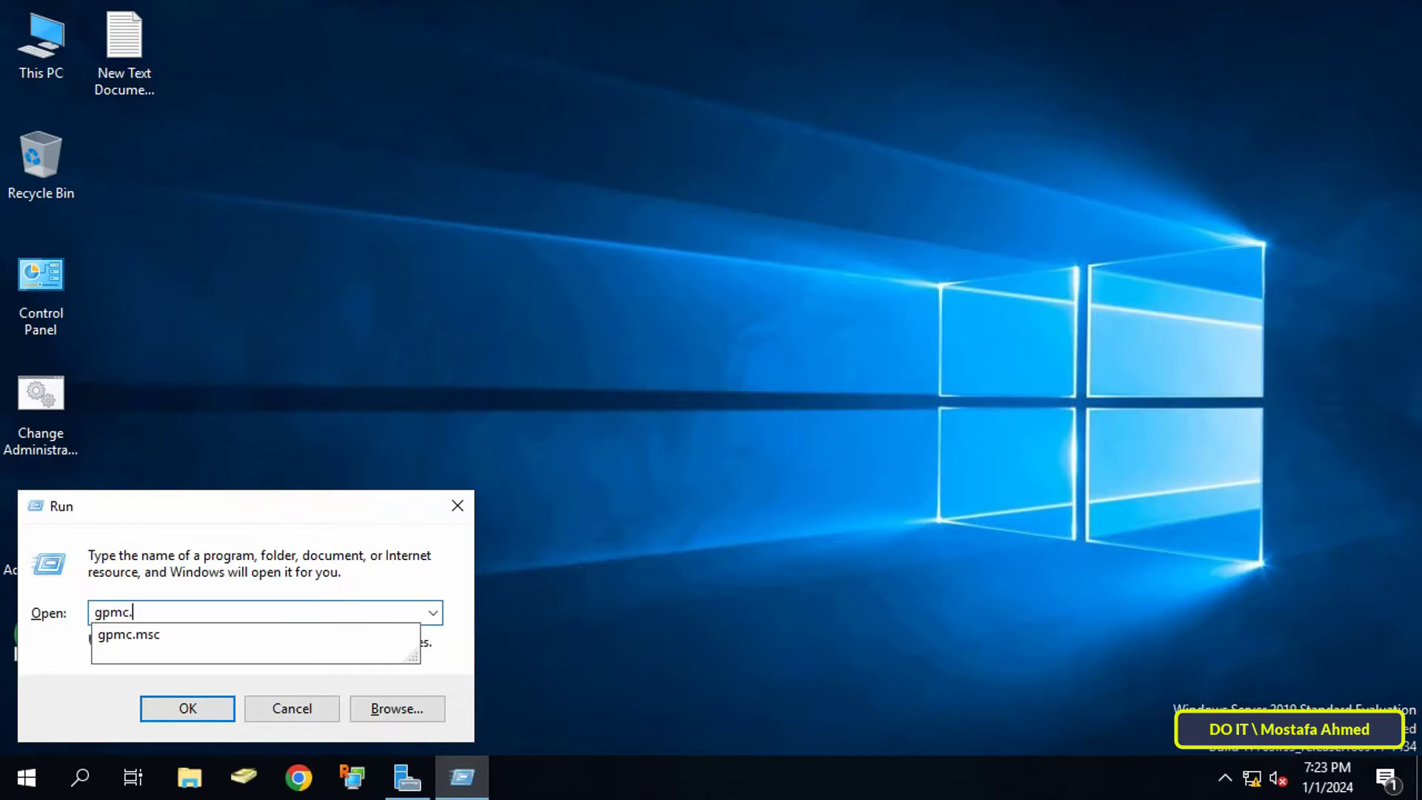
text(msc)
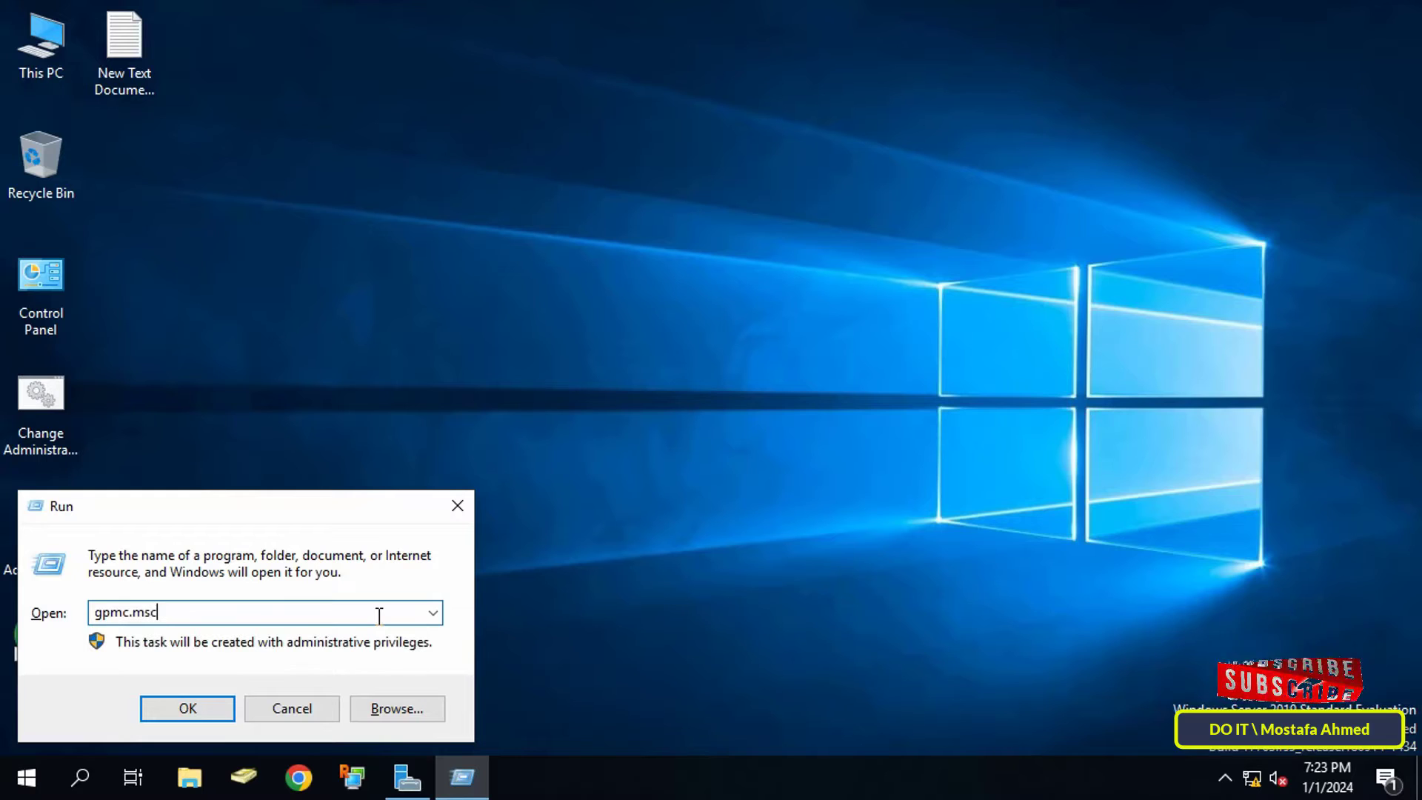
click(187, 708)
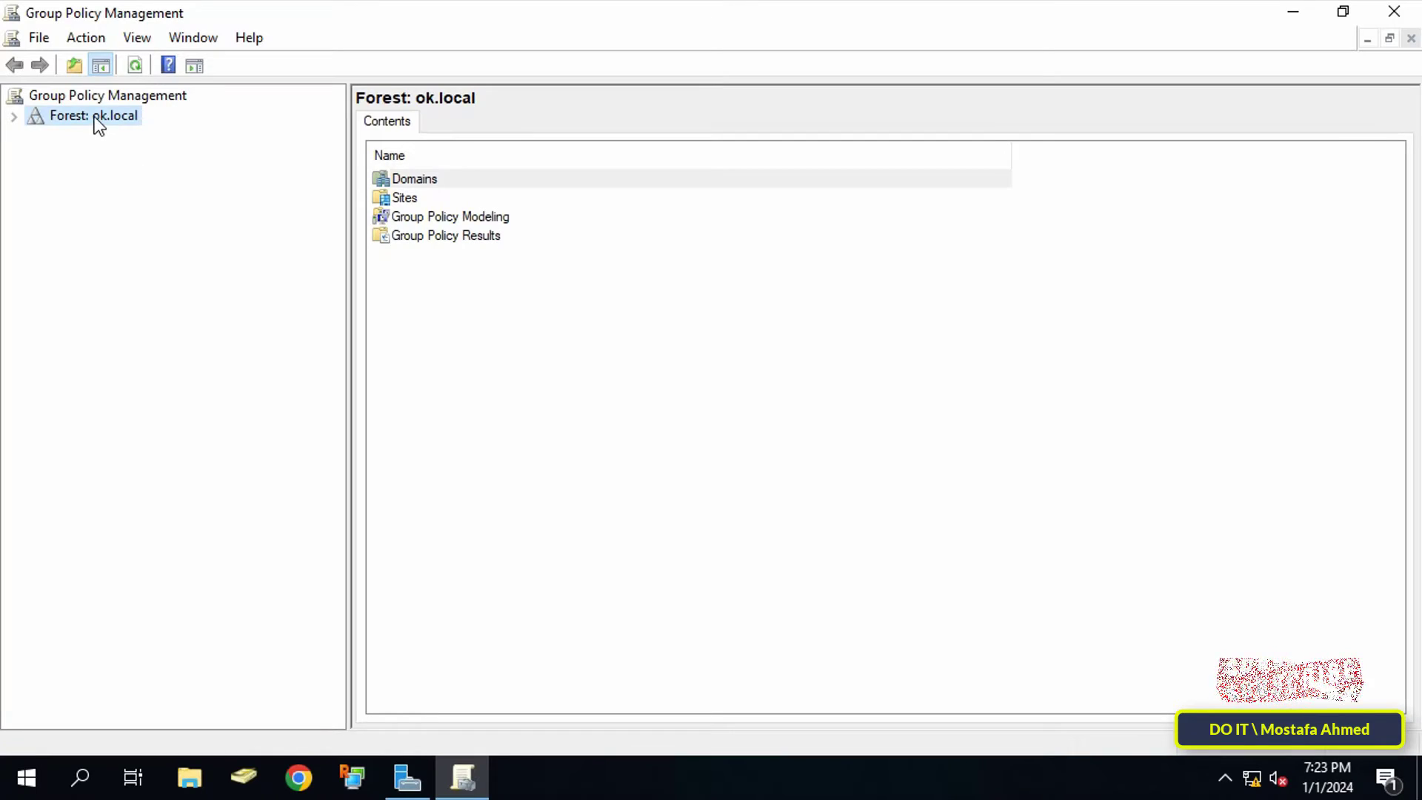
Expand Forest > Domains > ok.local and select the test OU
click(14, 117)
click(34, 137)
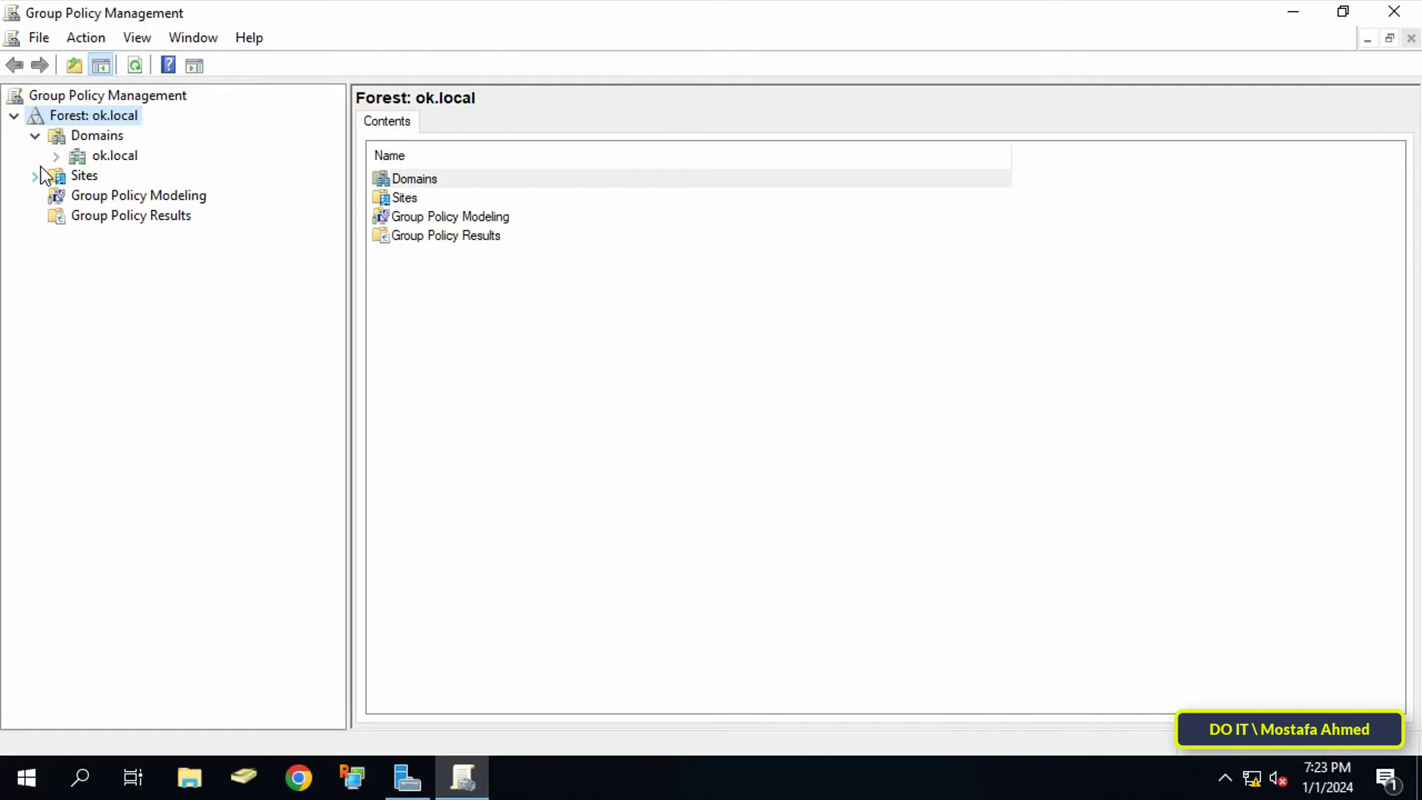
click(52, 157)
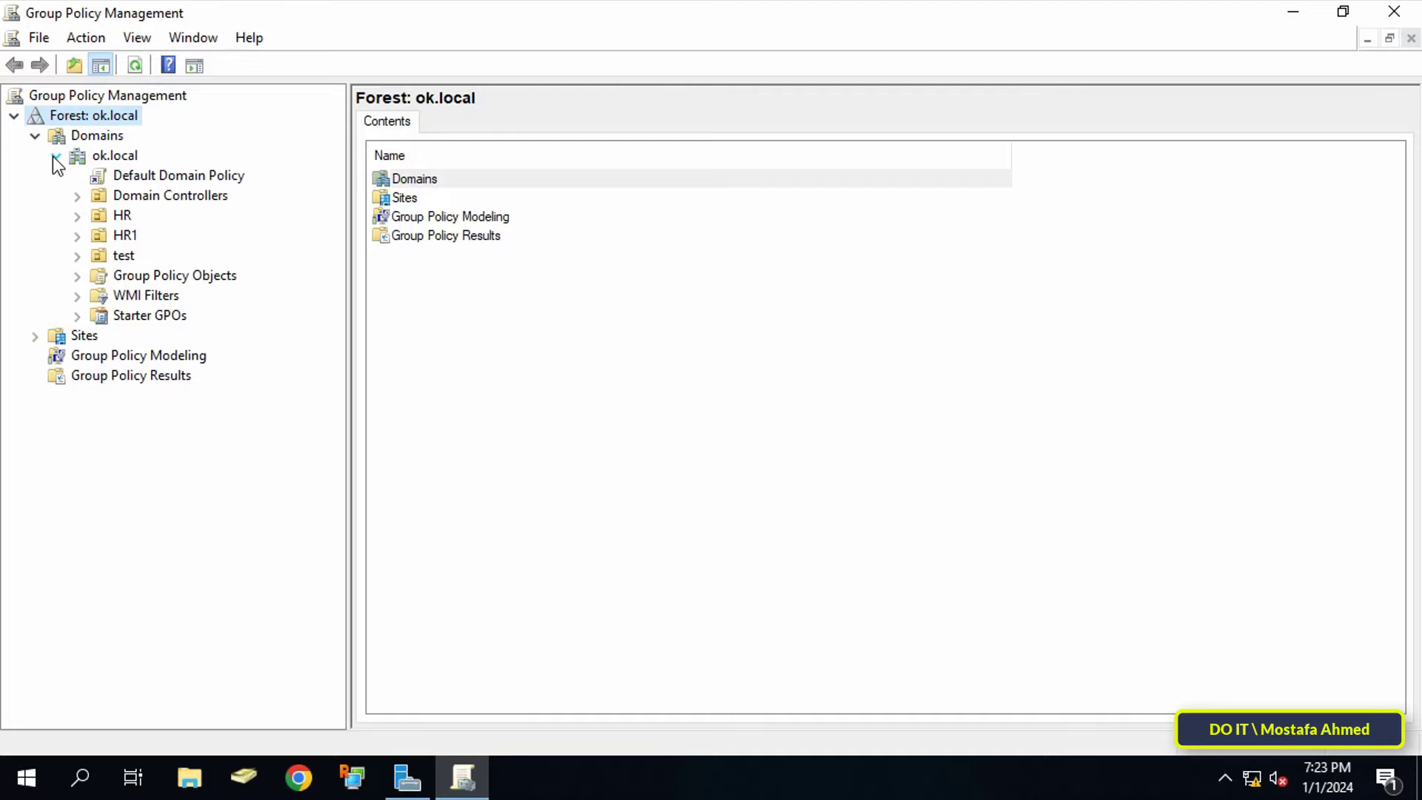
click(124, 255)
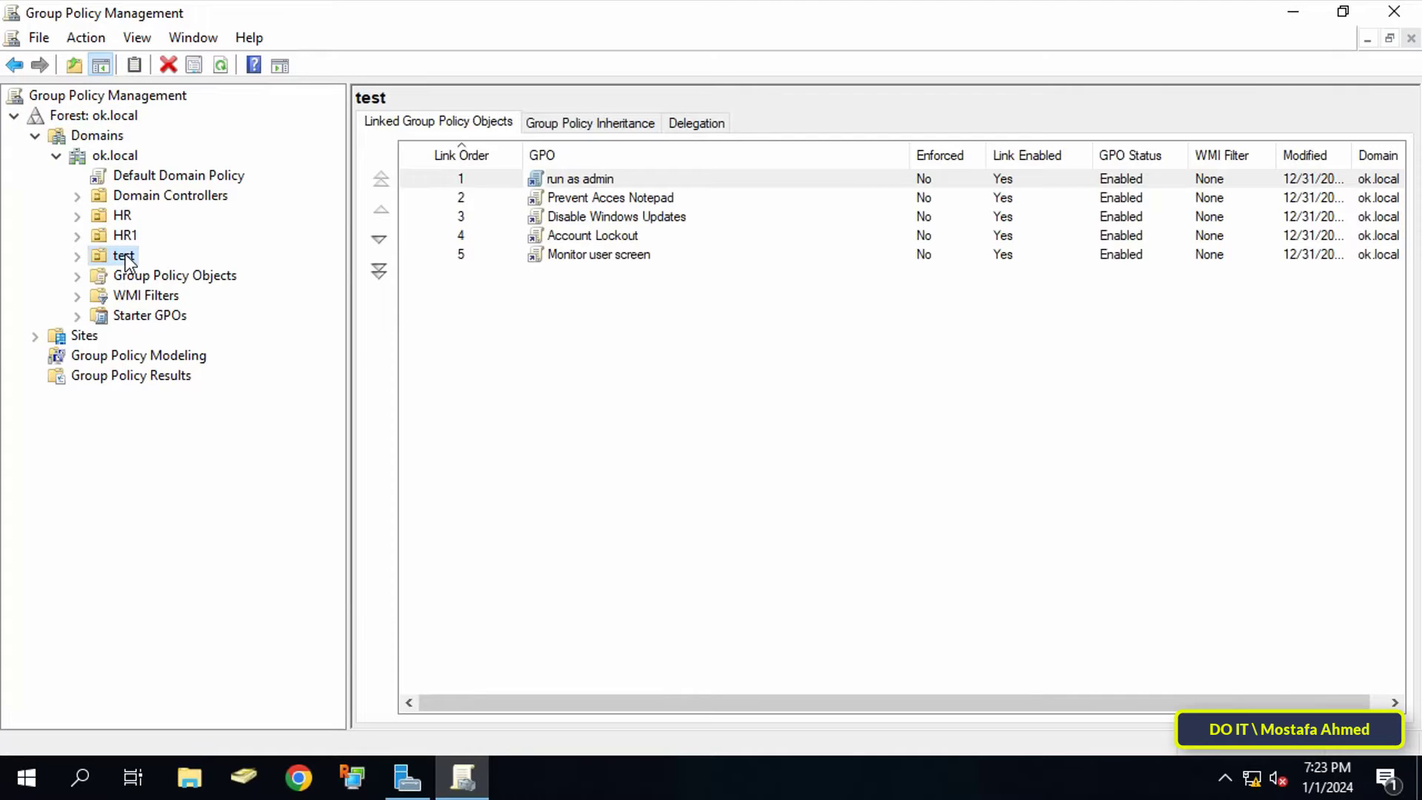
Create the GPO 'Disable Forced System Restart' linked to the test OU
right_click(129, 260)
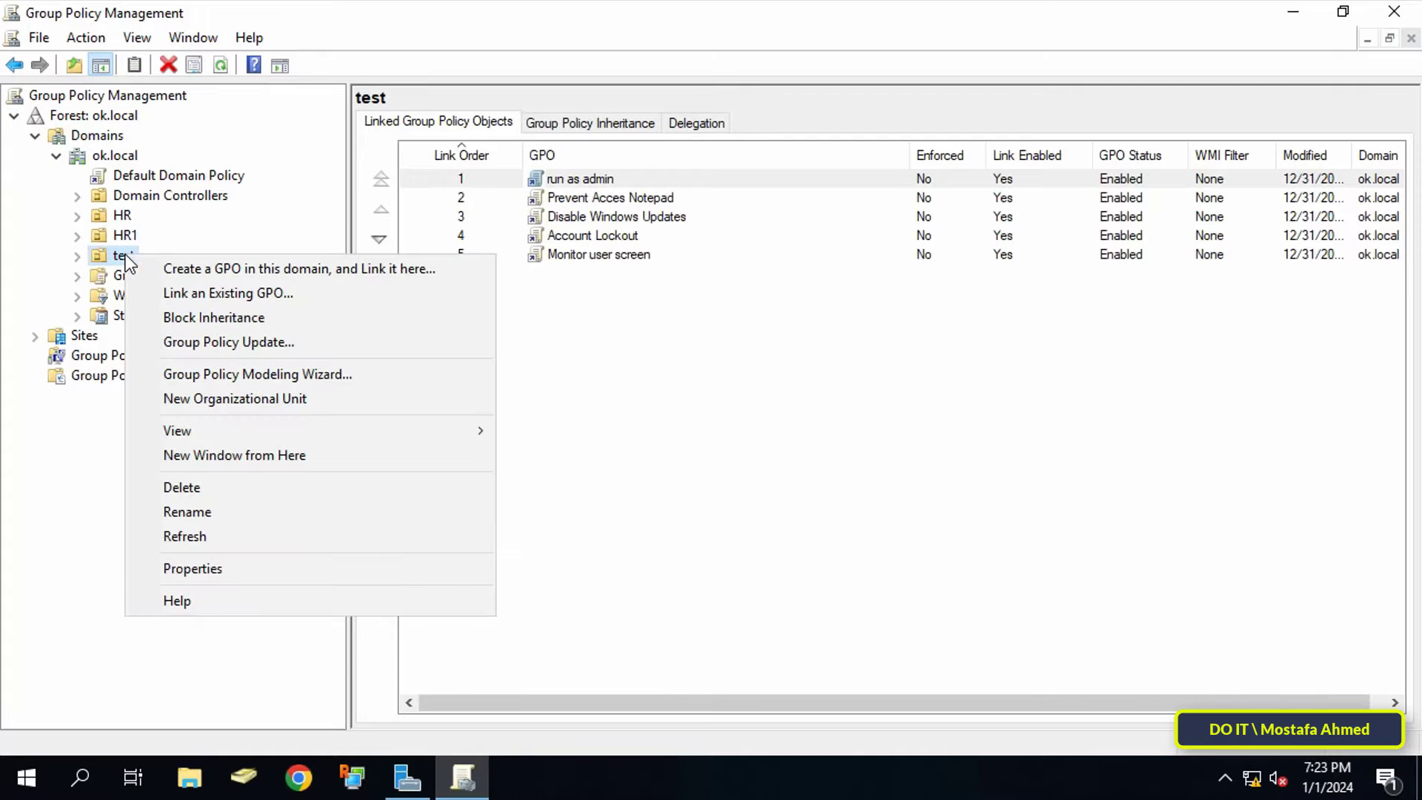
click(411, 270)
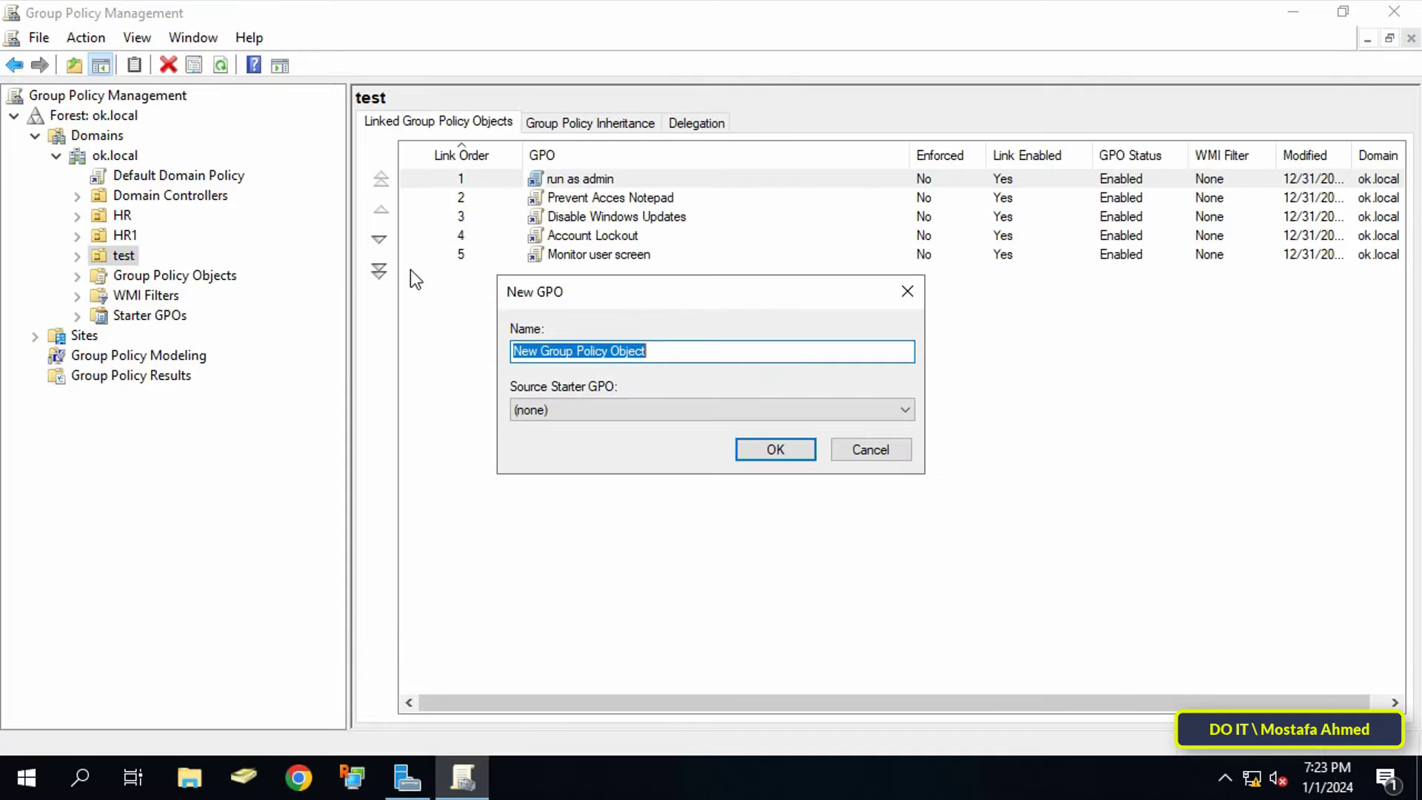
text(Disable Forced System Restart)
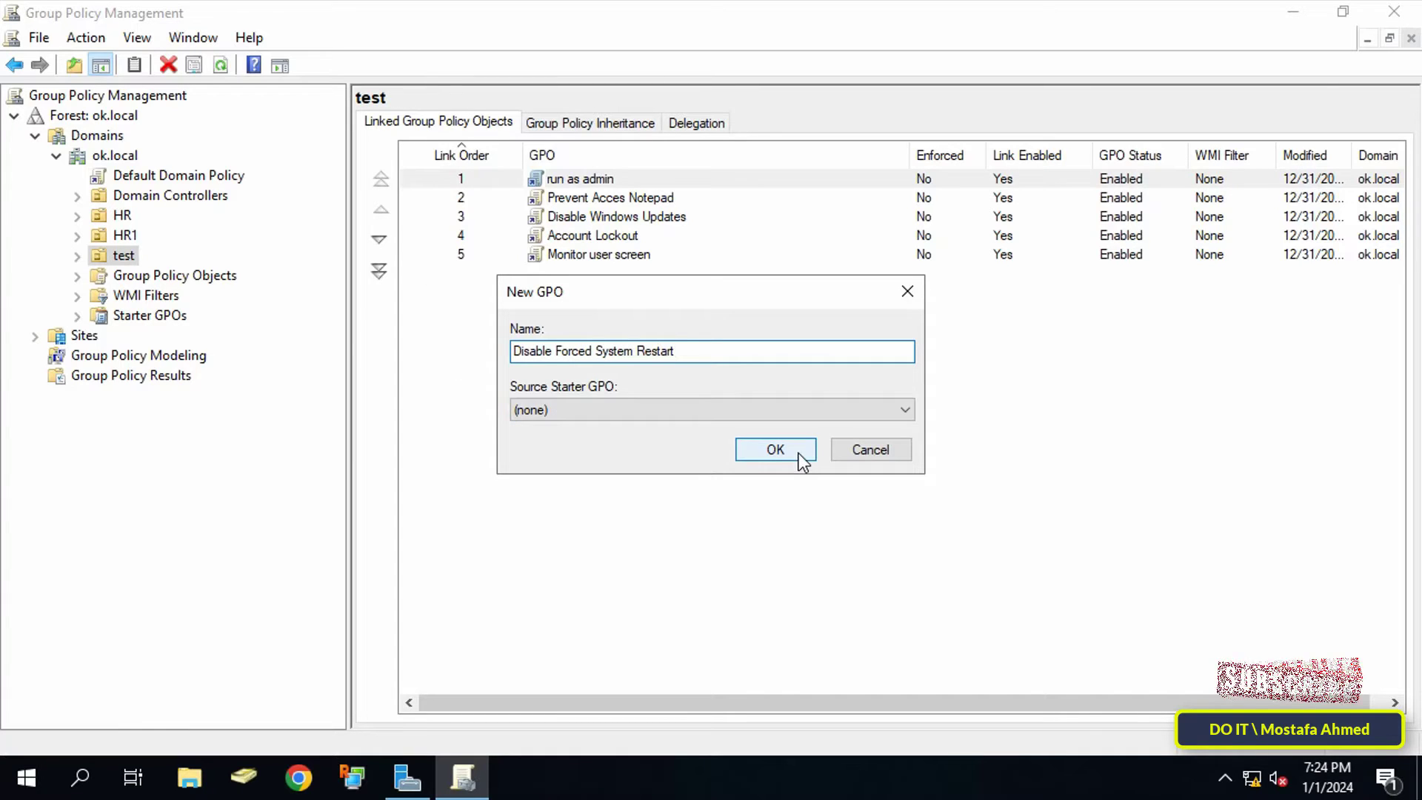
click(776, 449)
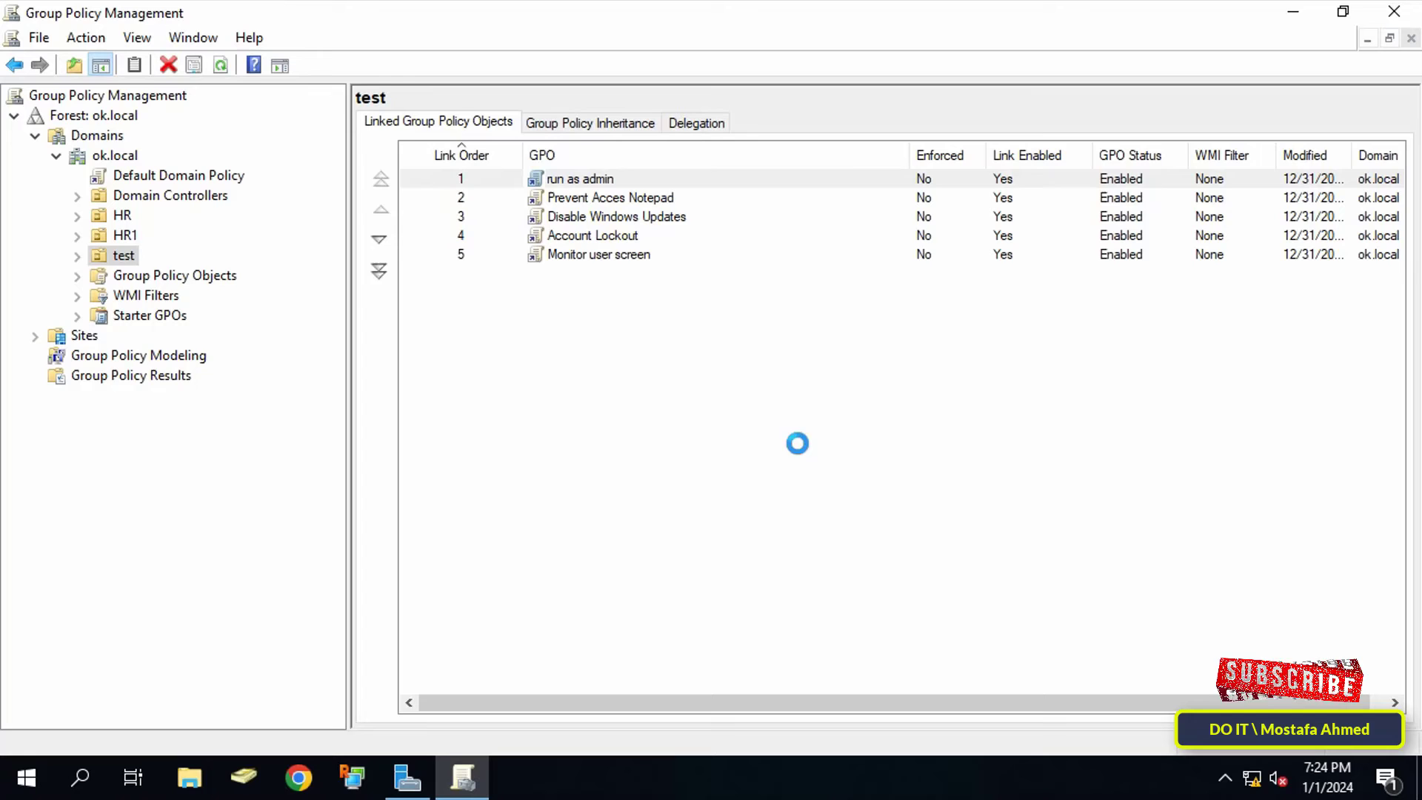
click(687, 274)
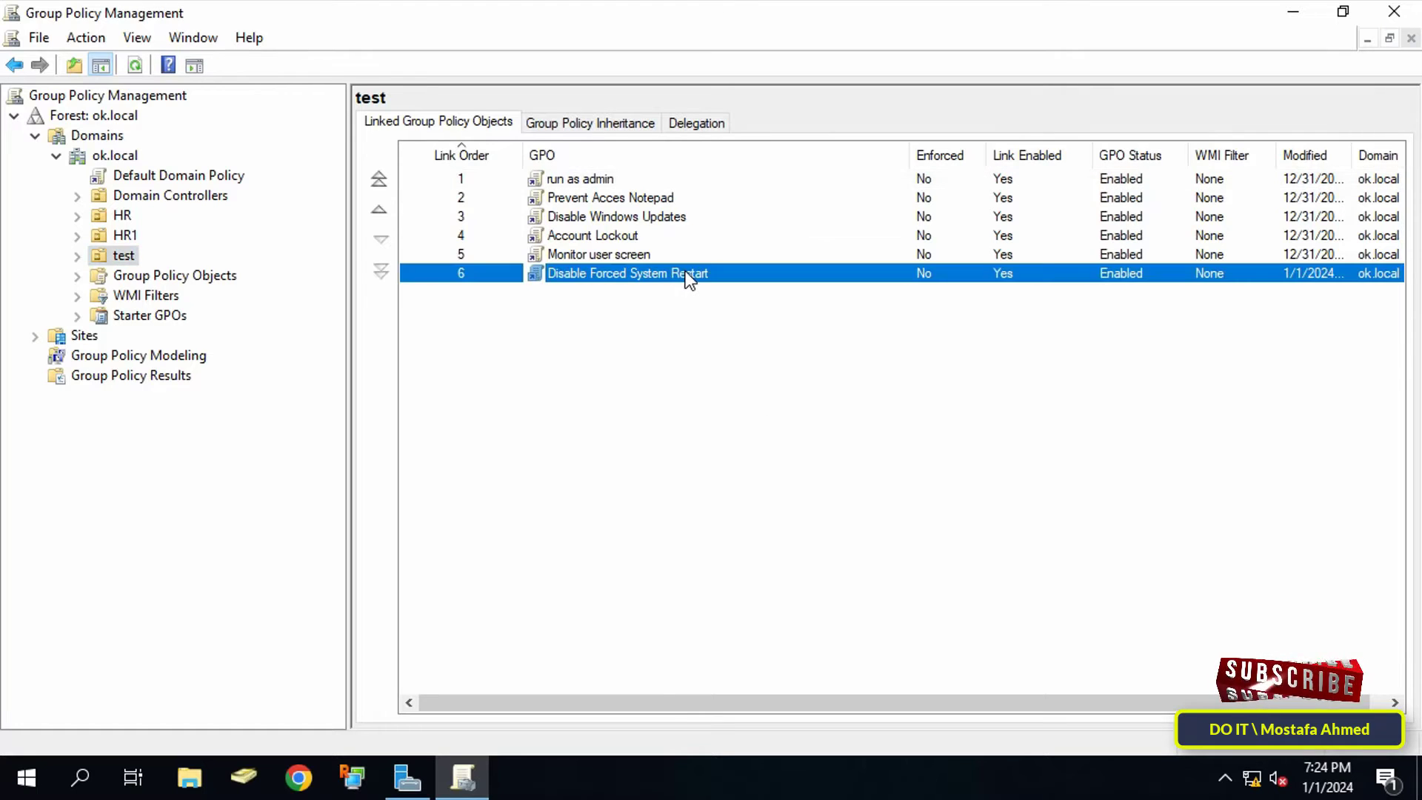
right_click(687, 274)
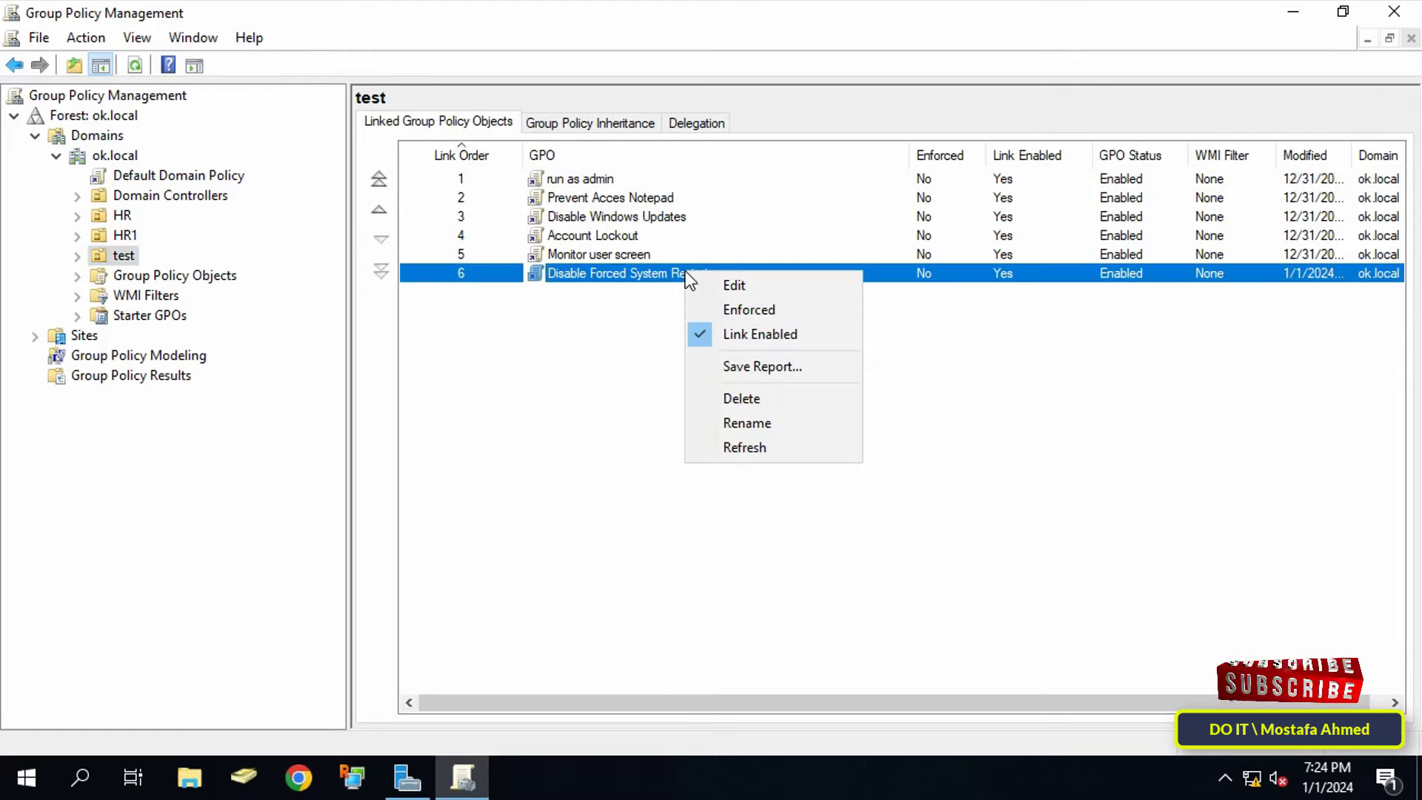
Edit the new GPO and expand Computer Configuration > Administrative Templates > Windows Components
click(825, 288)
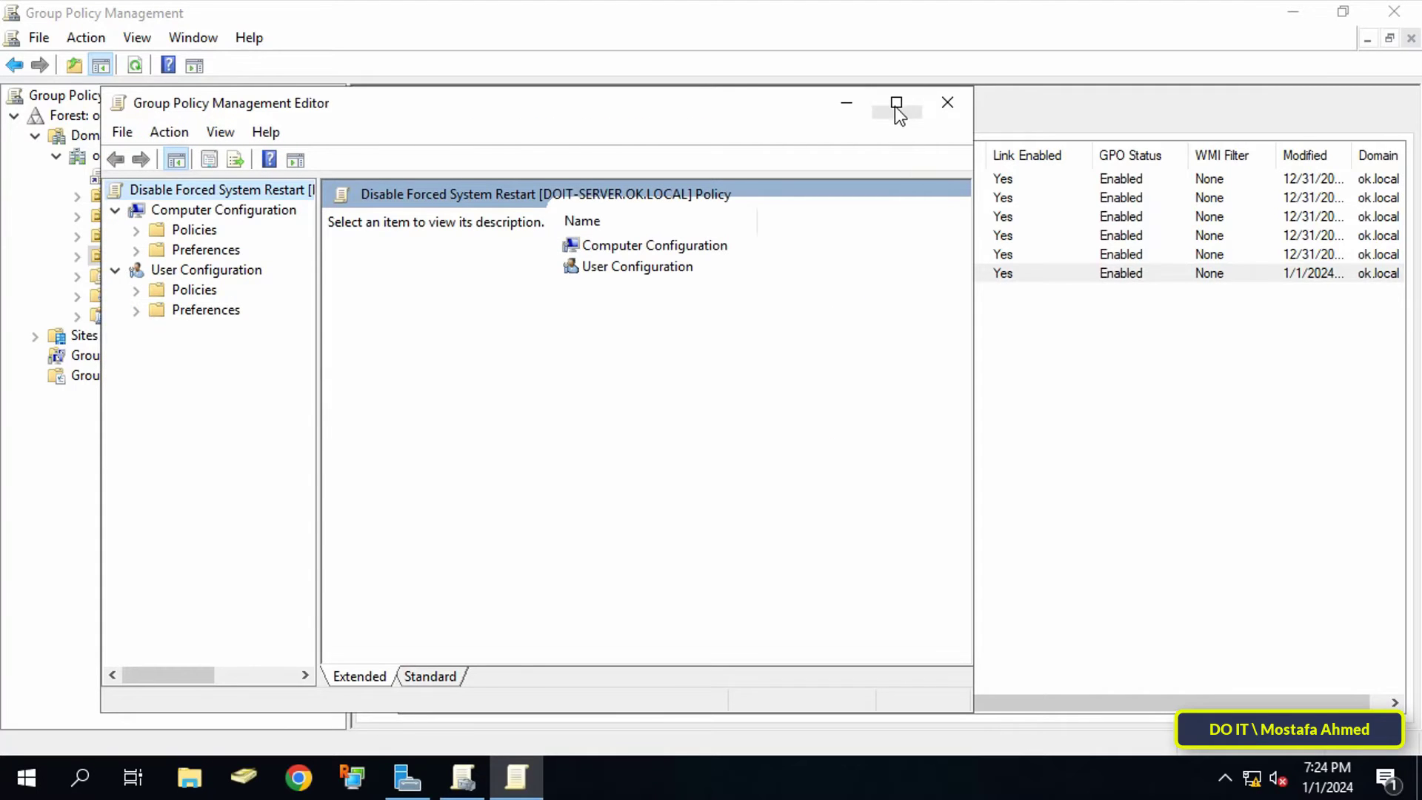
click(898, 111)
drag(219, 348, 305, 359)
click(122, 116)
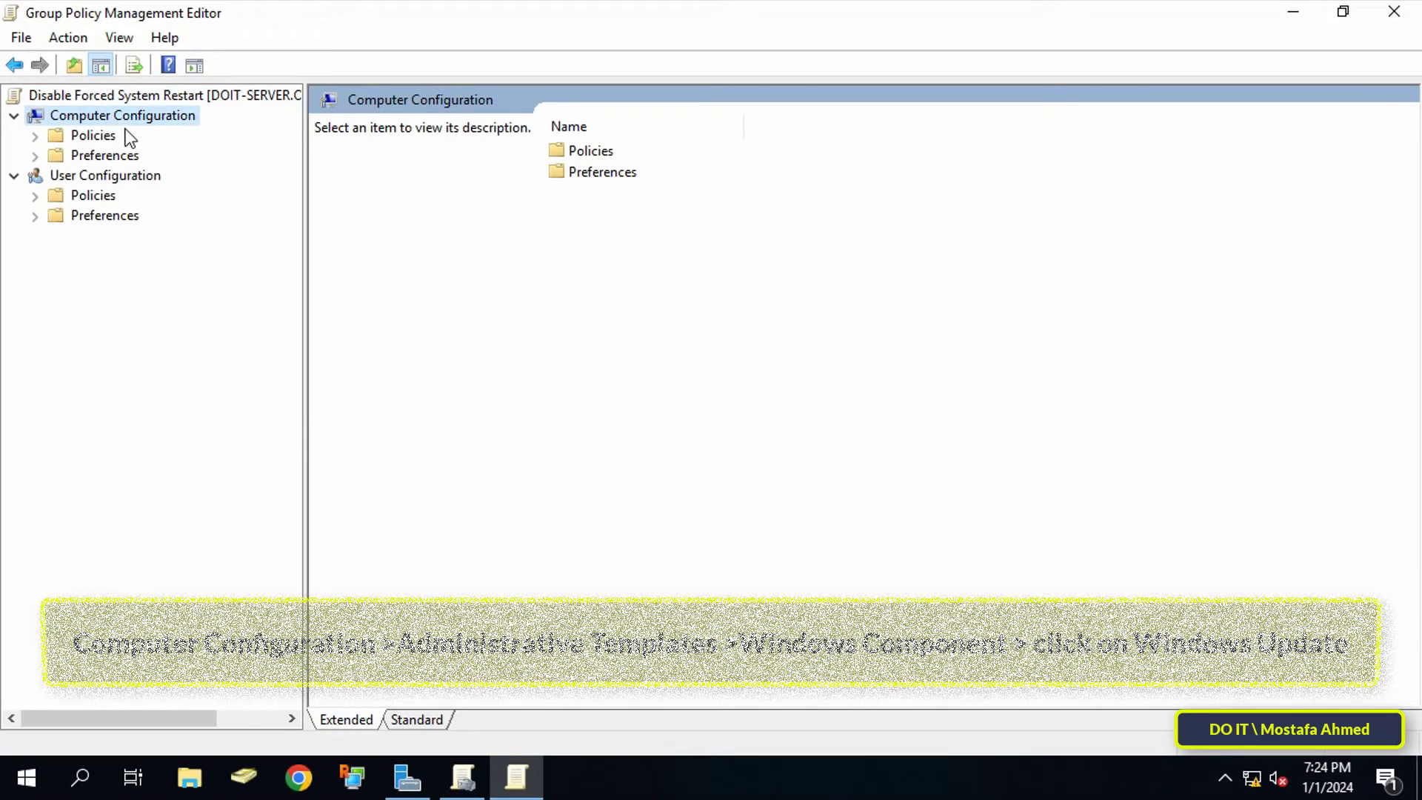
click(36, 136)
click(167, 196)
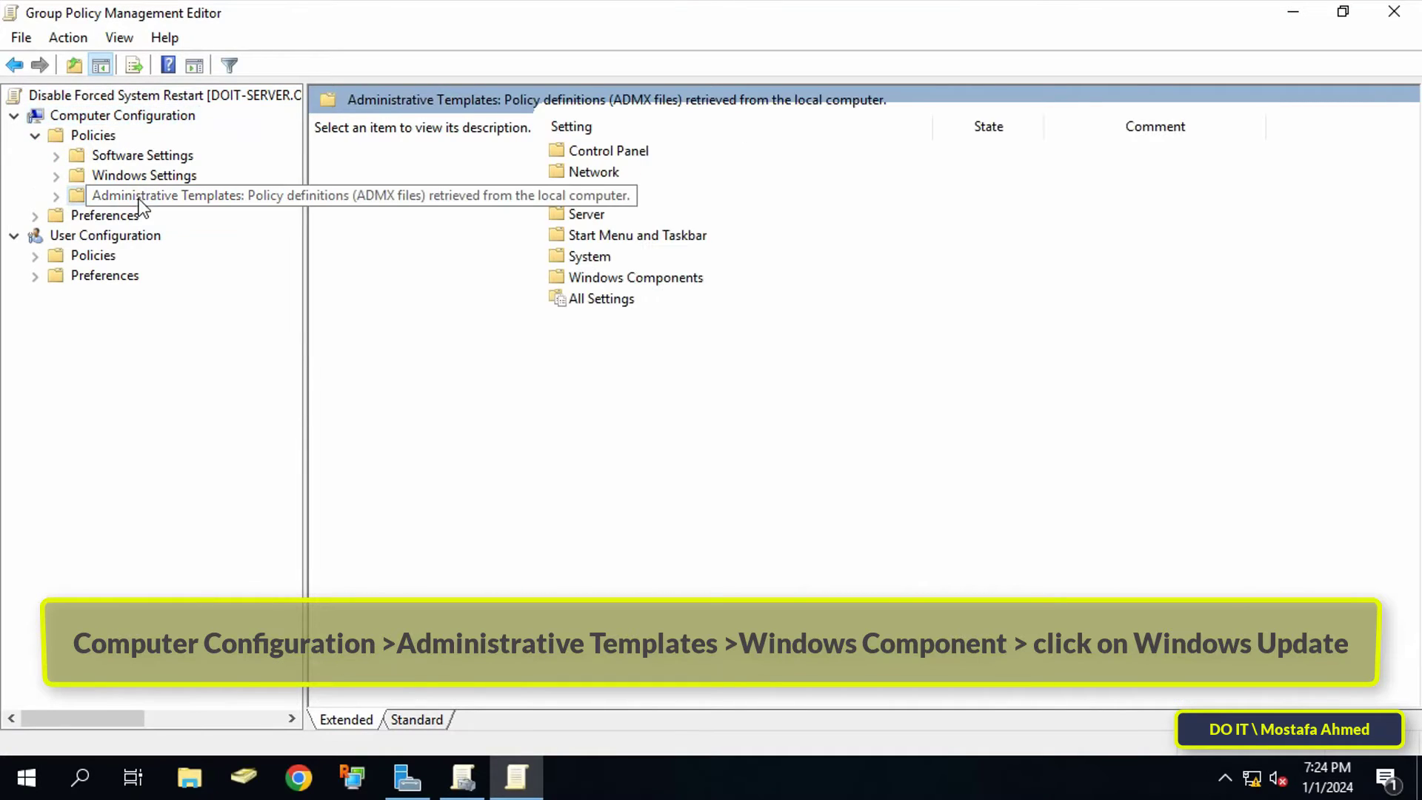
click(56, 196)
click(180, 335)
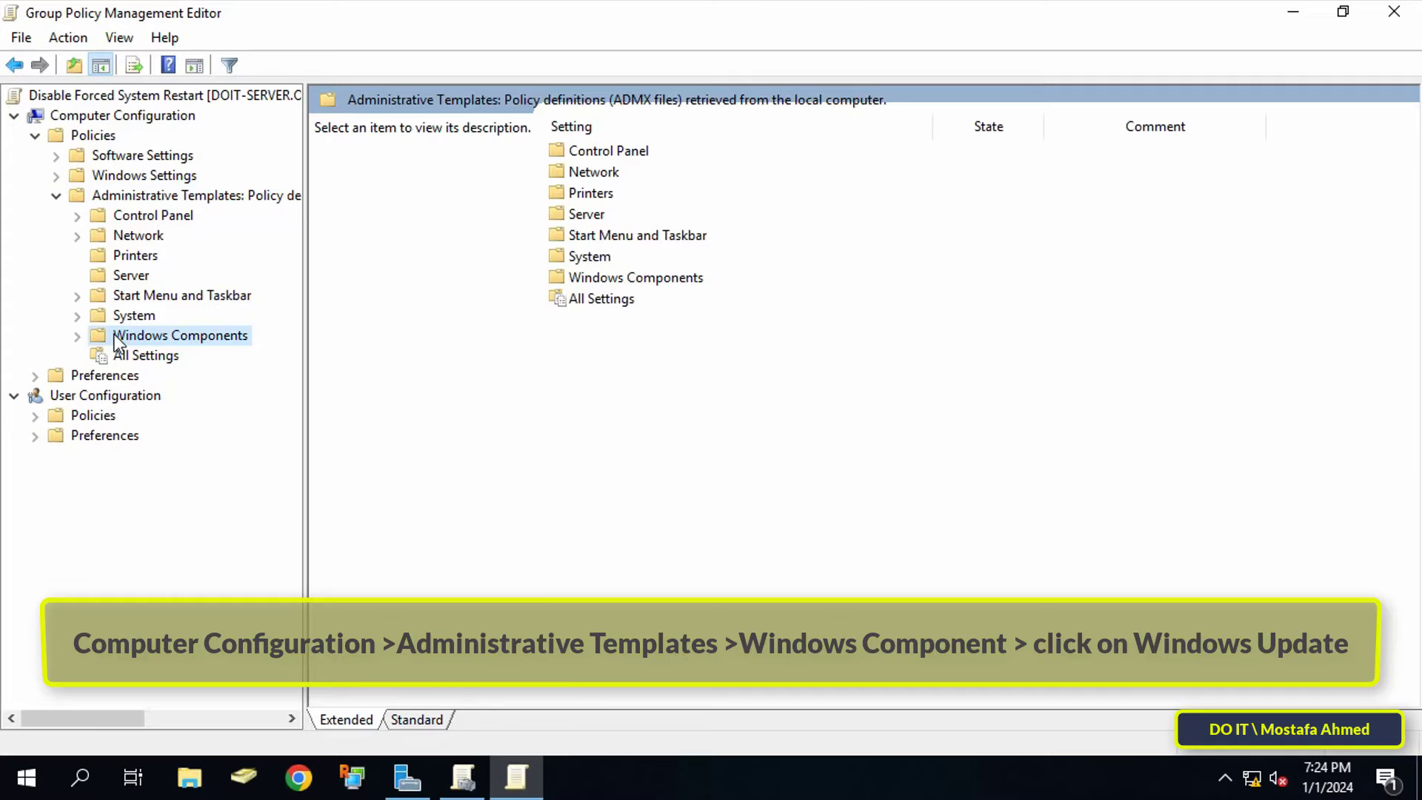
click(76, 335)
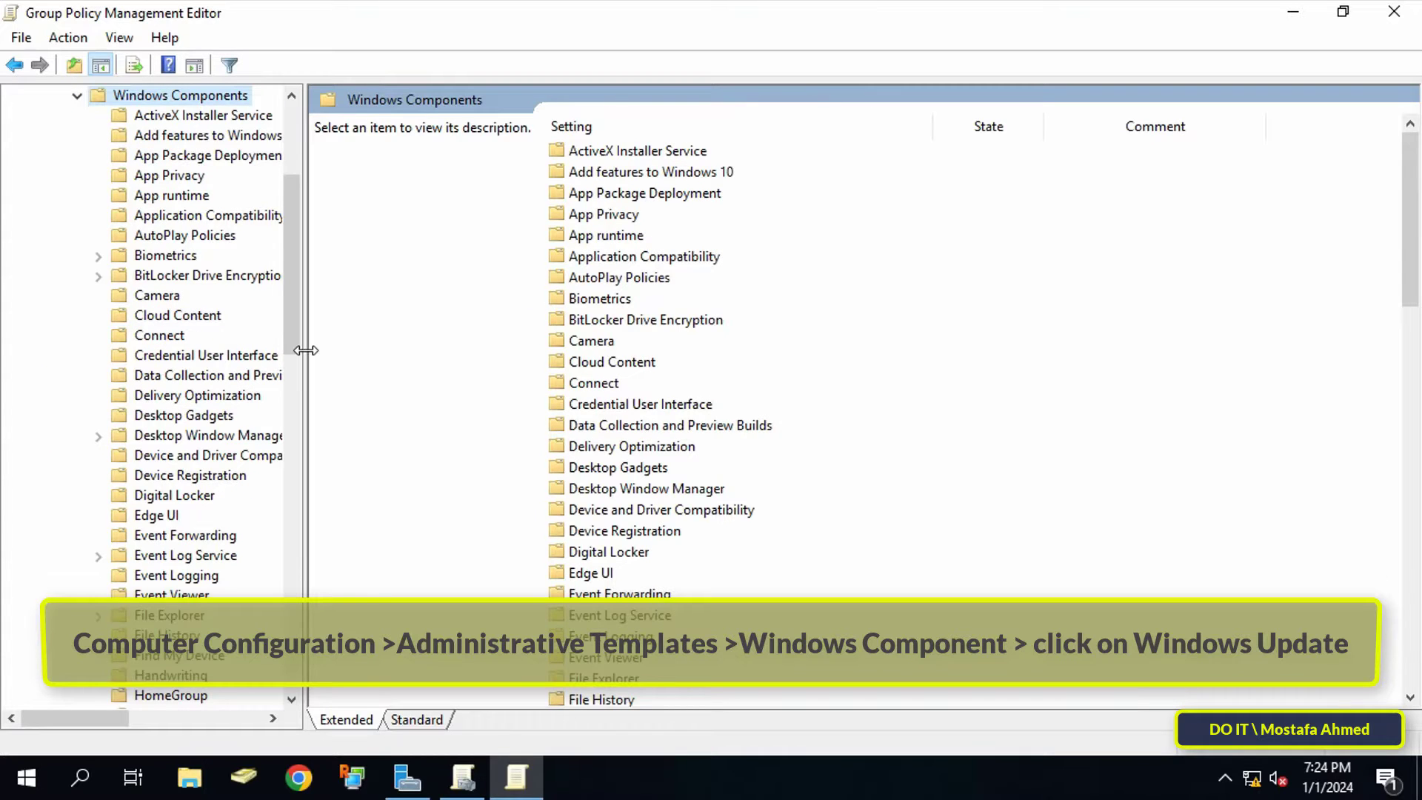
drag(302, 348, 378, 342)
scroll(305, 388, down, 5)
scroll(323, 445, down, 5)
scroll(324, 445, down, 5)
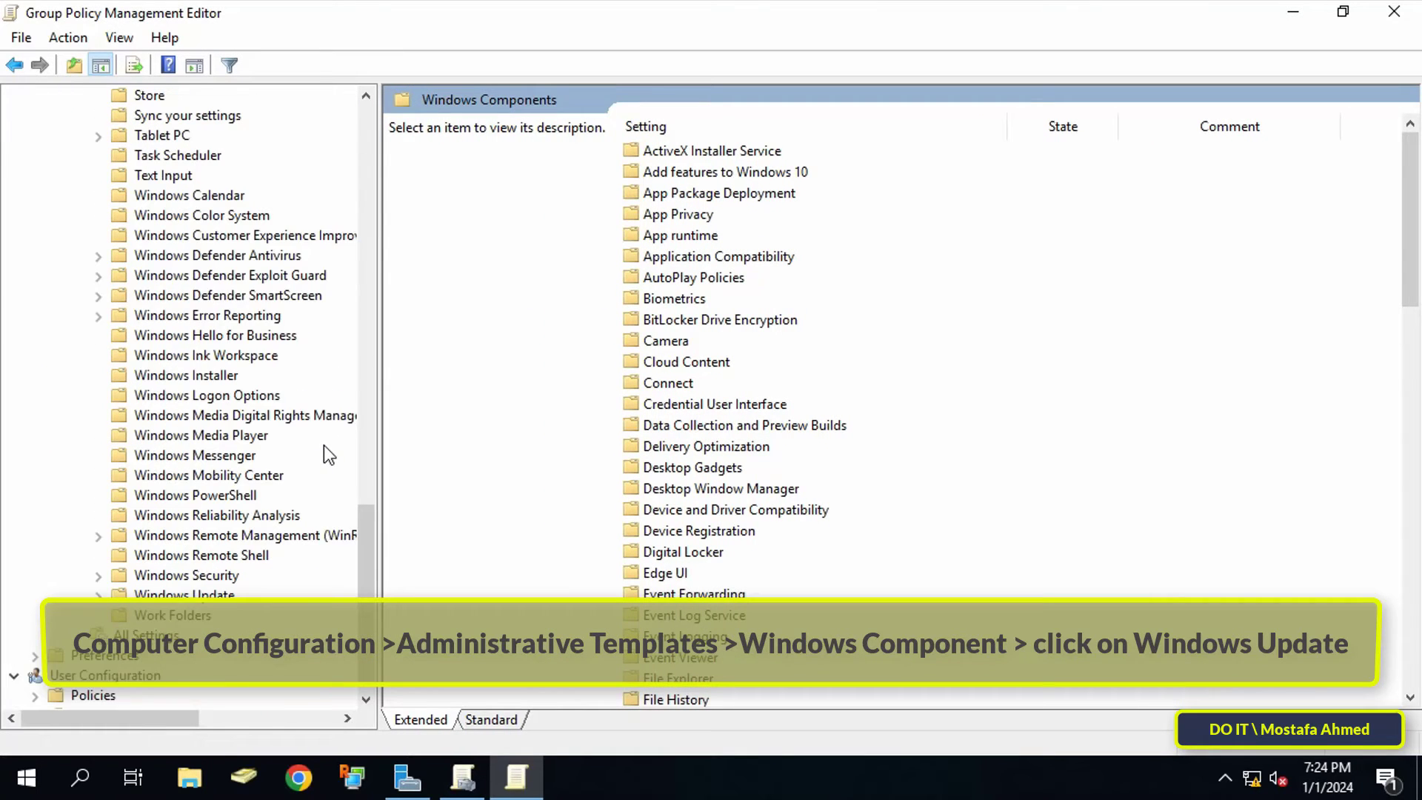
scroll(324, 445, down, 2)
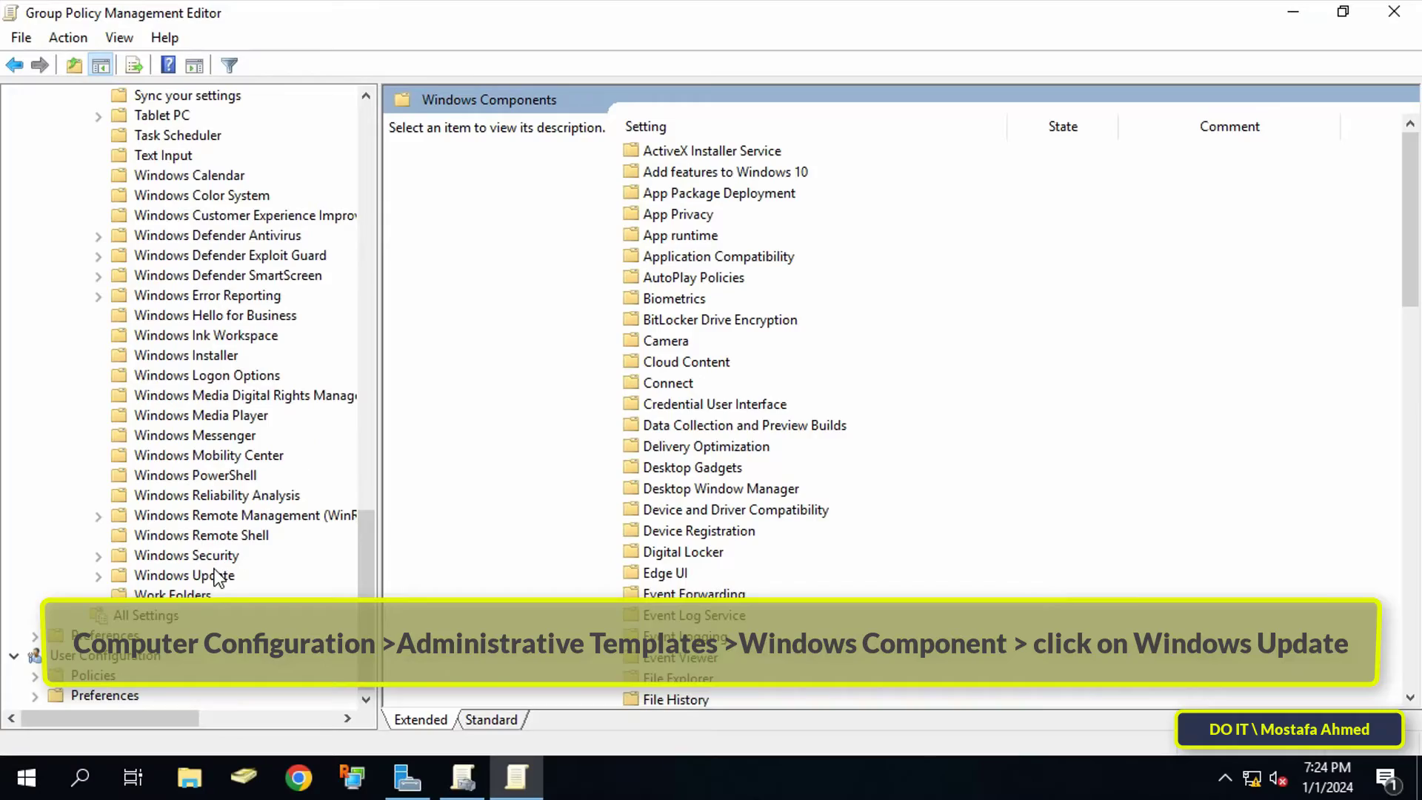
Sort the Windows Update policies by Setting and open 'No auto-restart with logged on users'
click(185, 574)
click(822, 171)
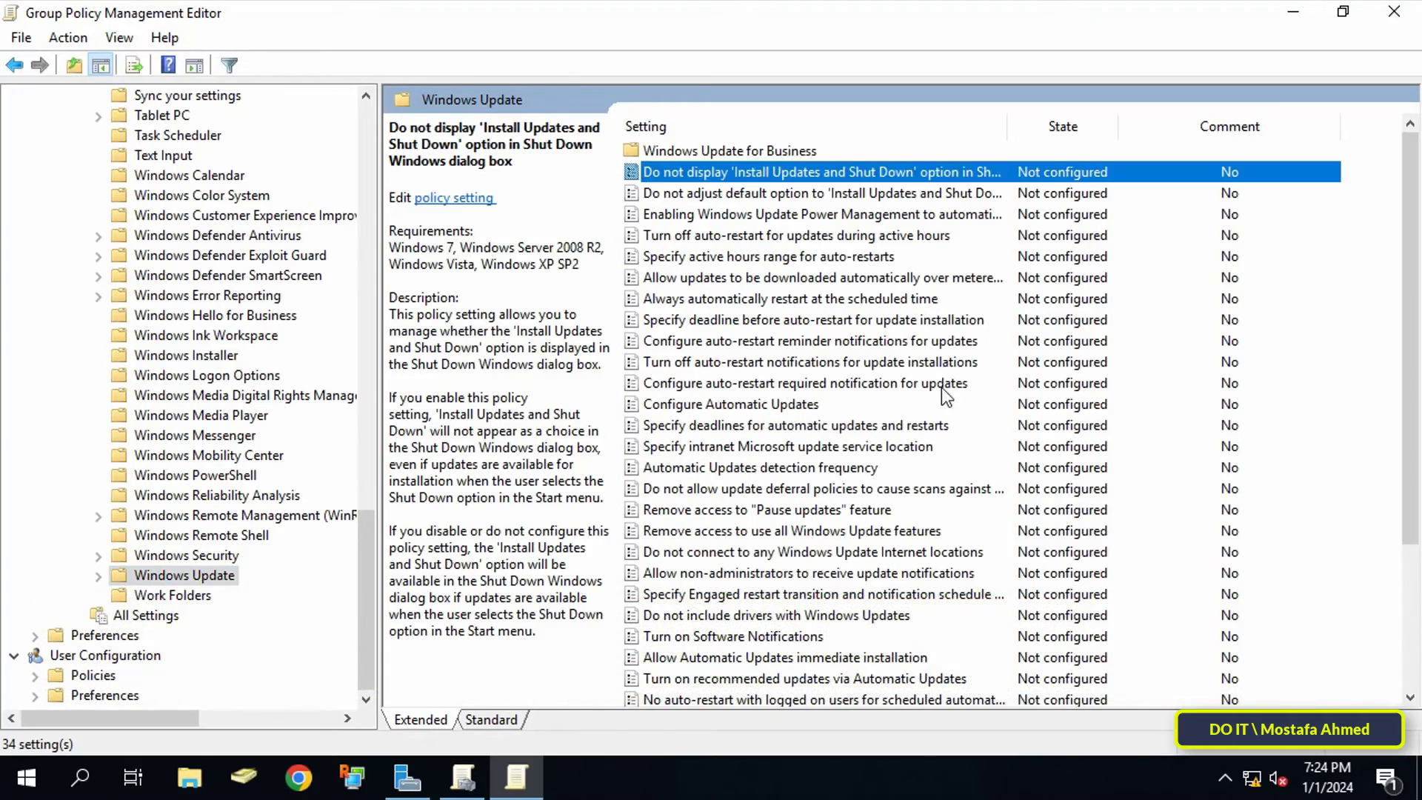
scroll(946, 394, down, 5)
scroll(945, 261, up, 5)
click(818, 123)
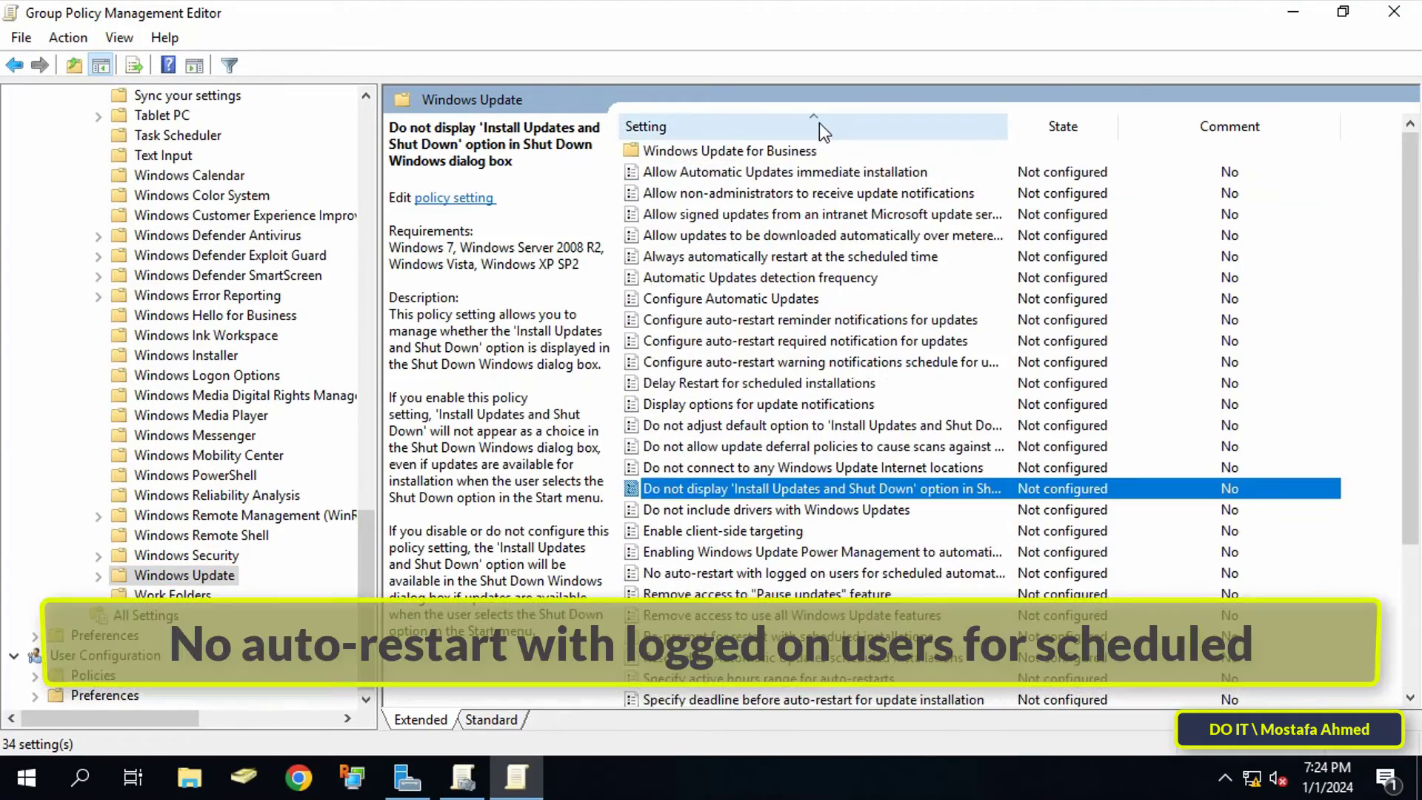
scroll(872, 448, down, 3)
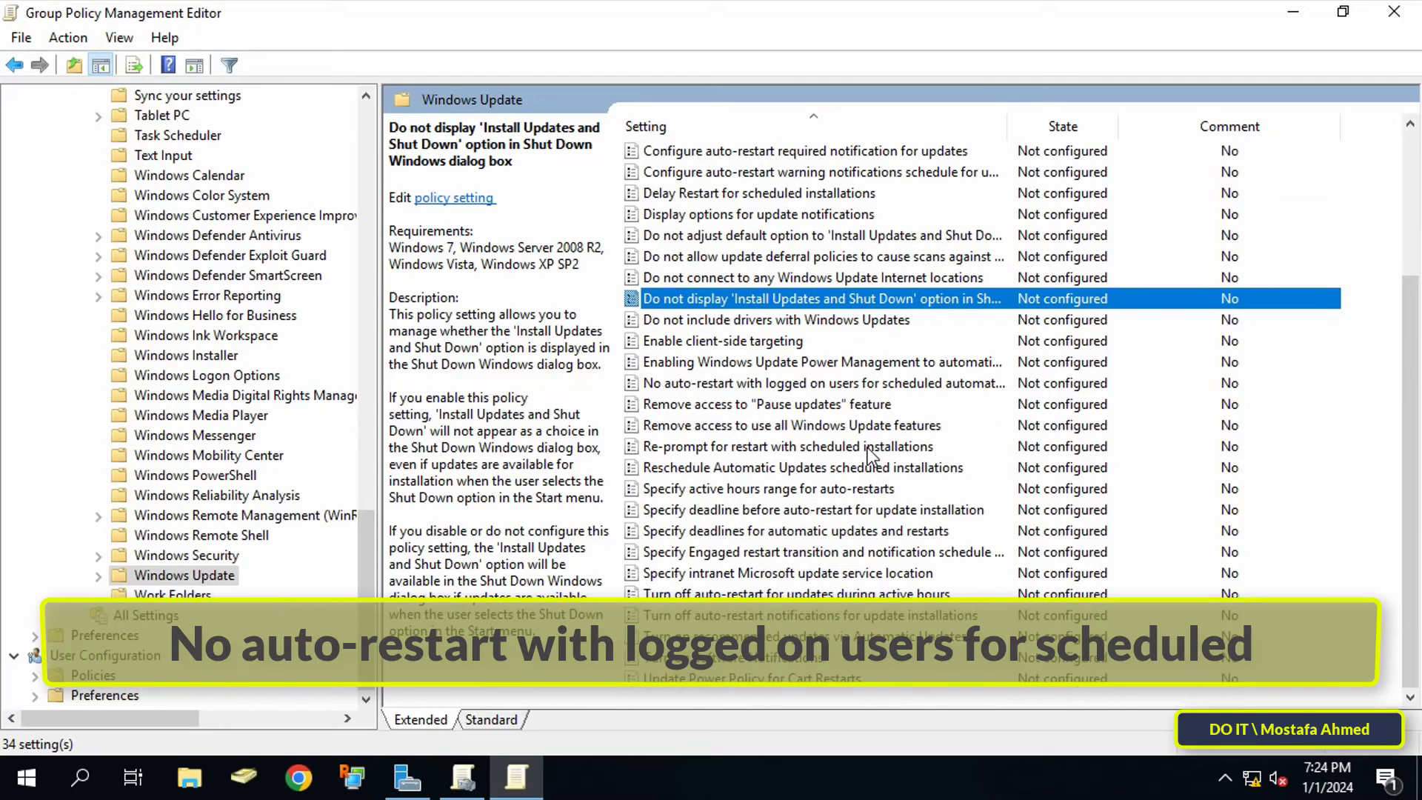
click(823, 383)
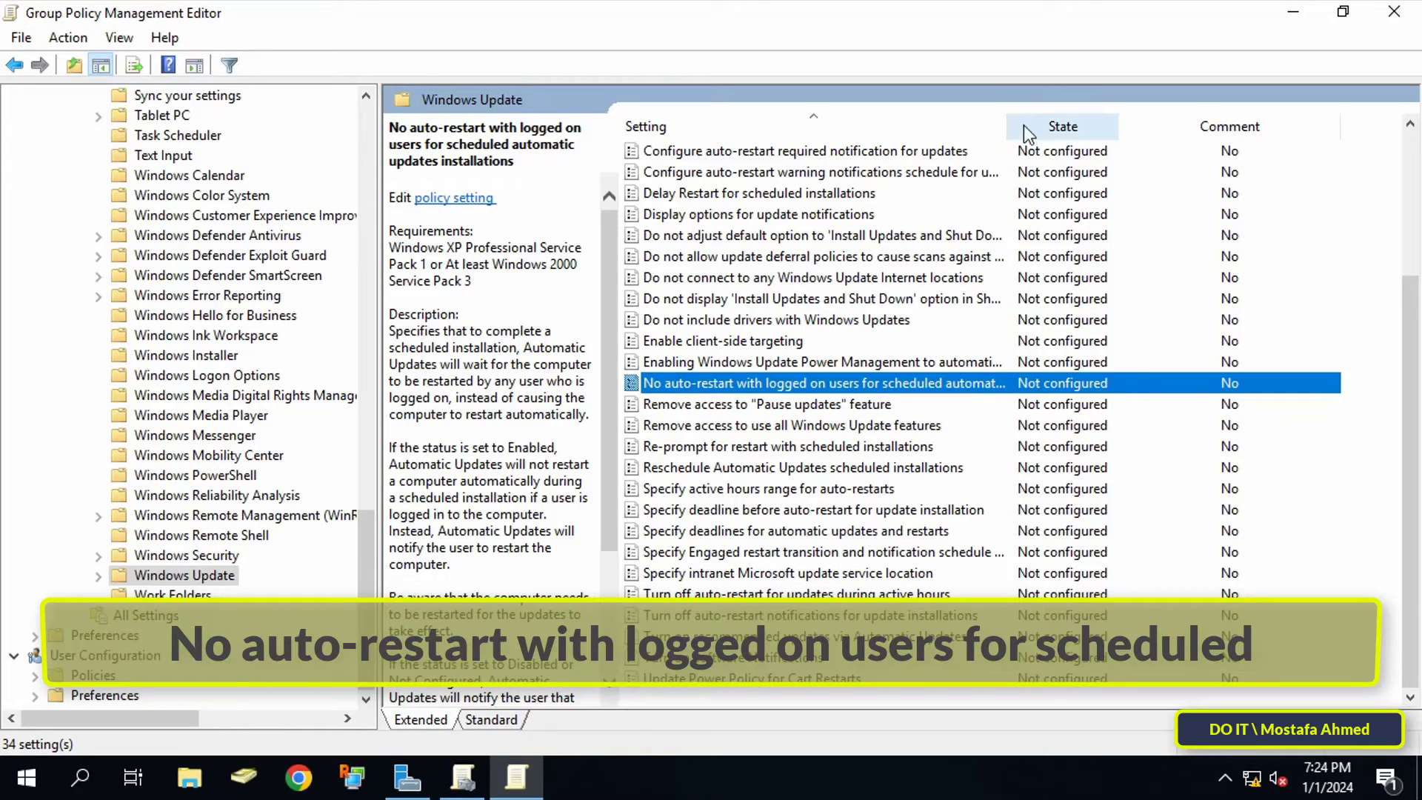
drag(1008, 126, 1208, 126)
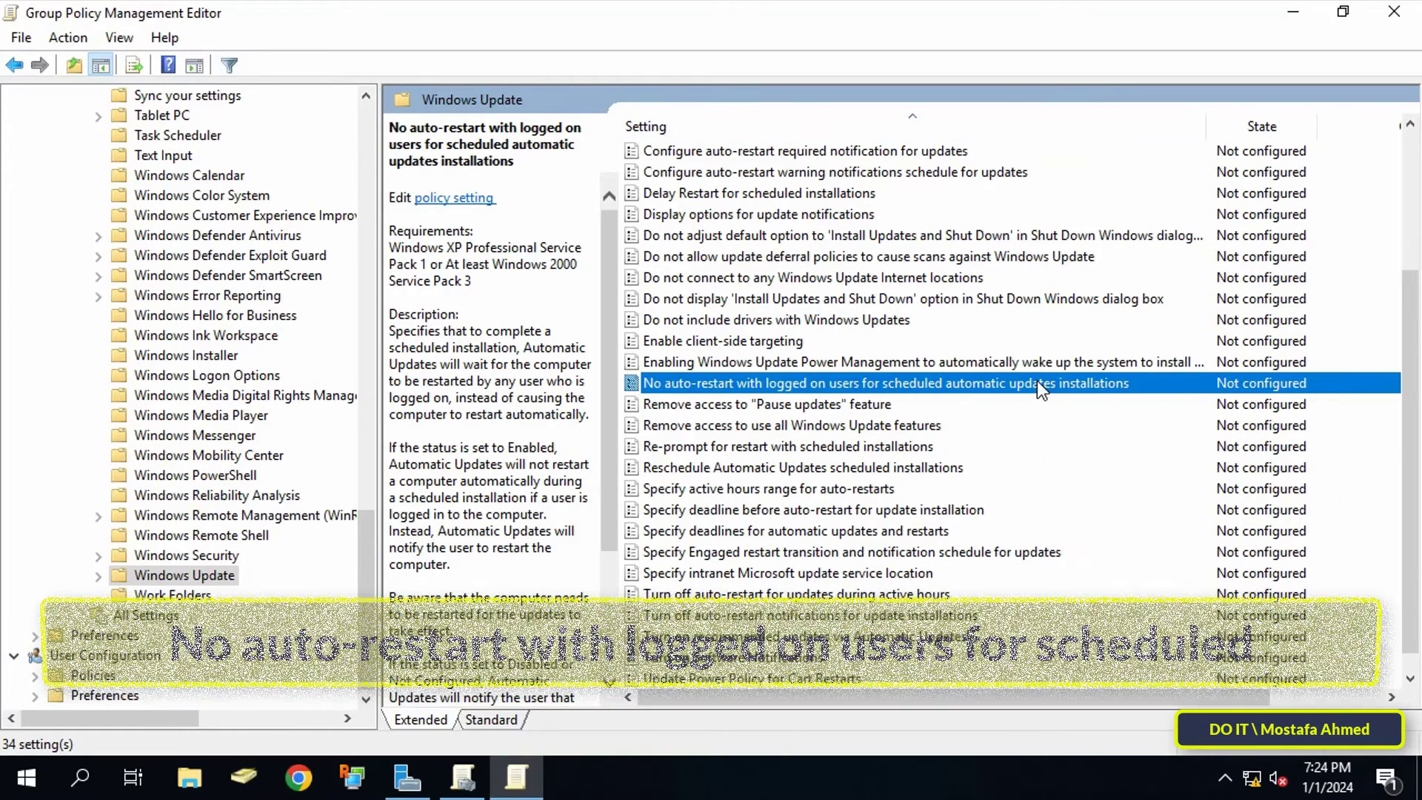
double_click(1036, 381)
Enable 'No auto-restart with logged on users' and save the policy
drag(643, 74, 910, 30)
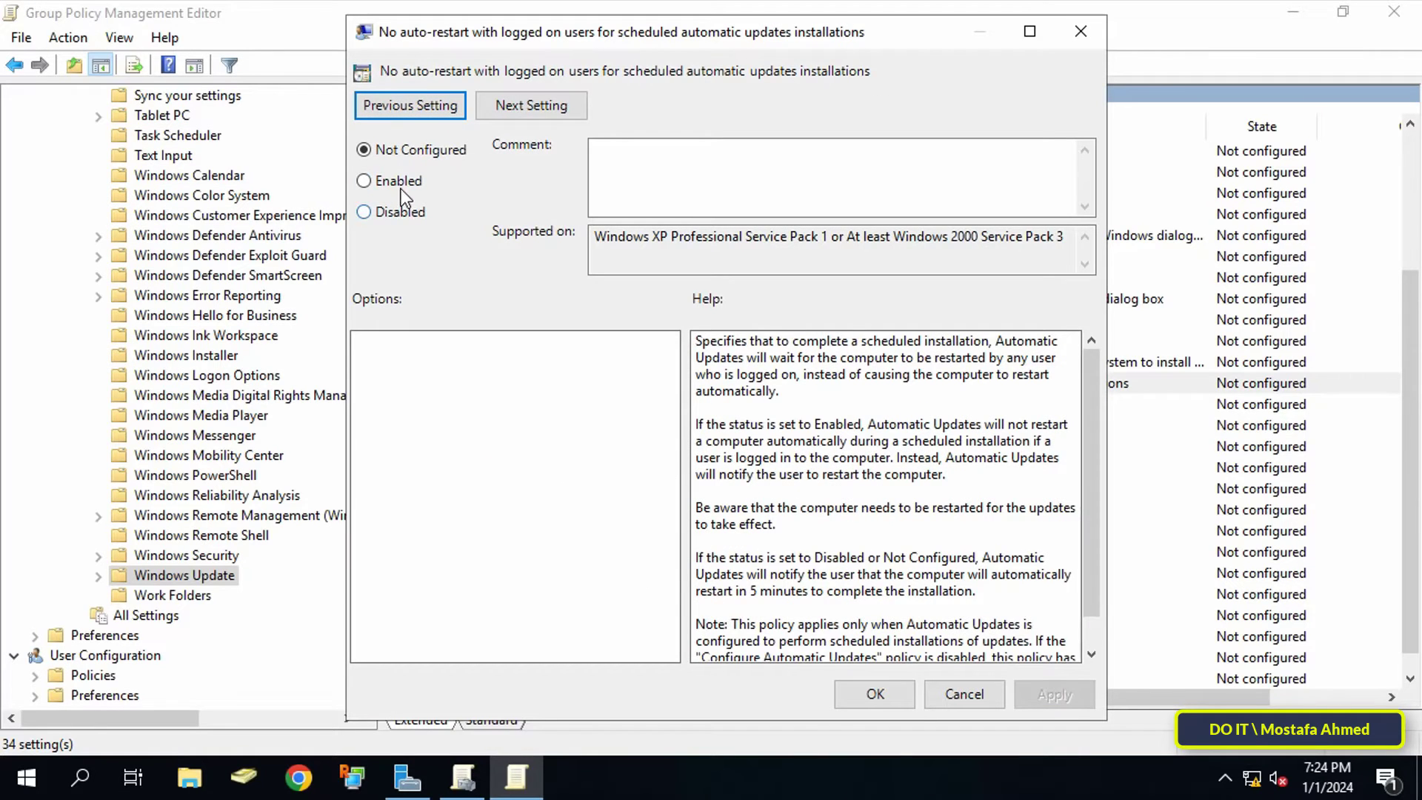
click(364, 181)
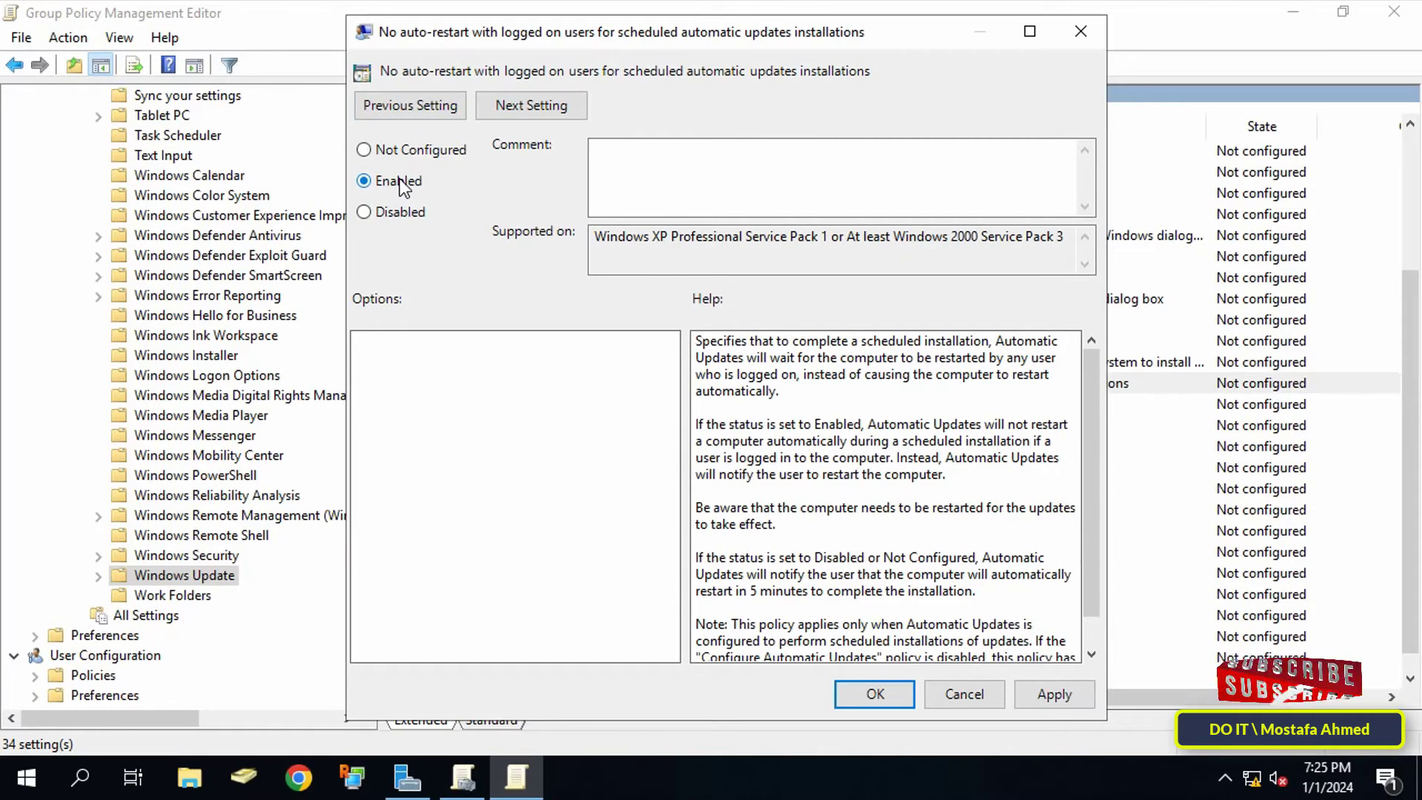
click(1053, 694)
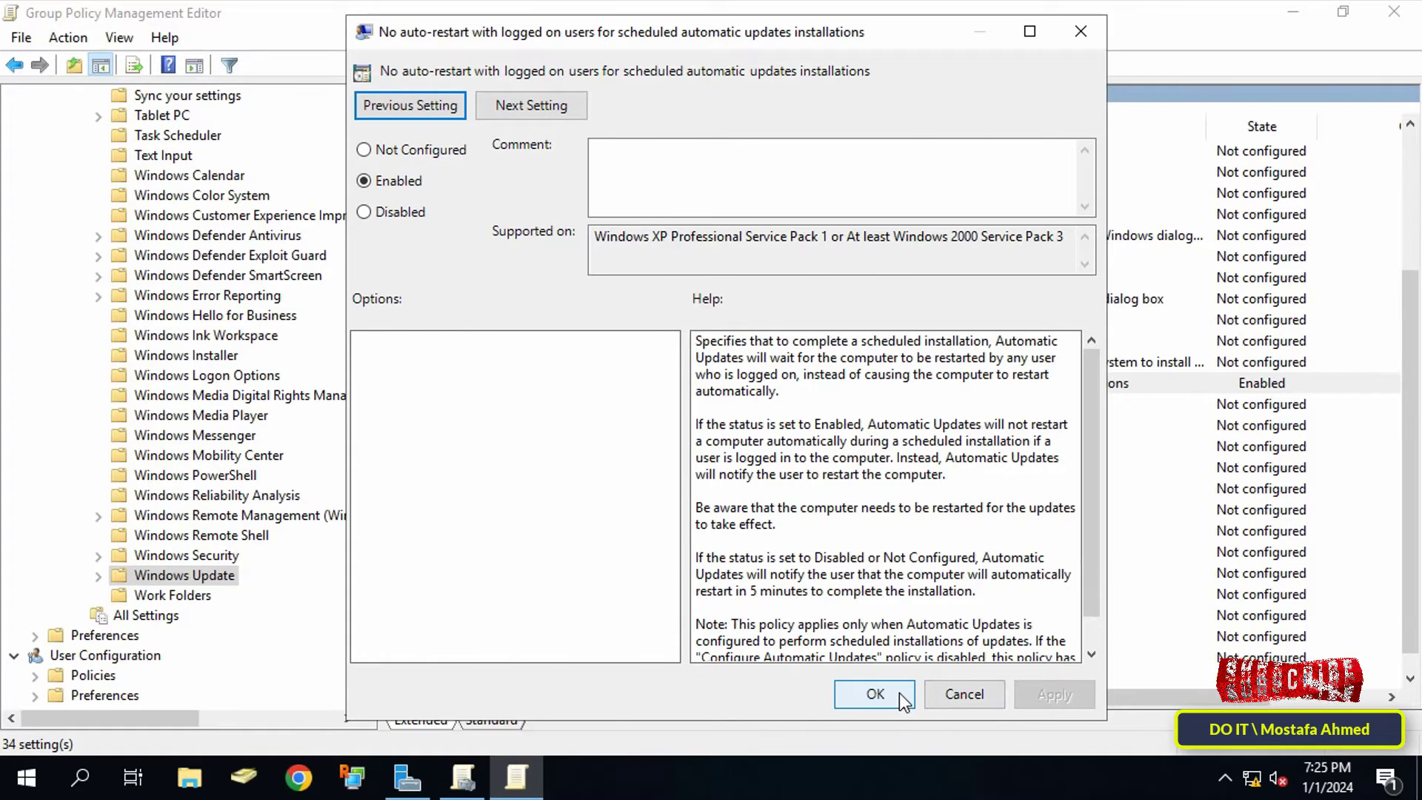
click(876, 693)
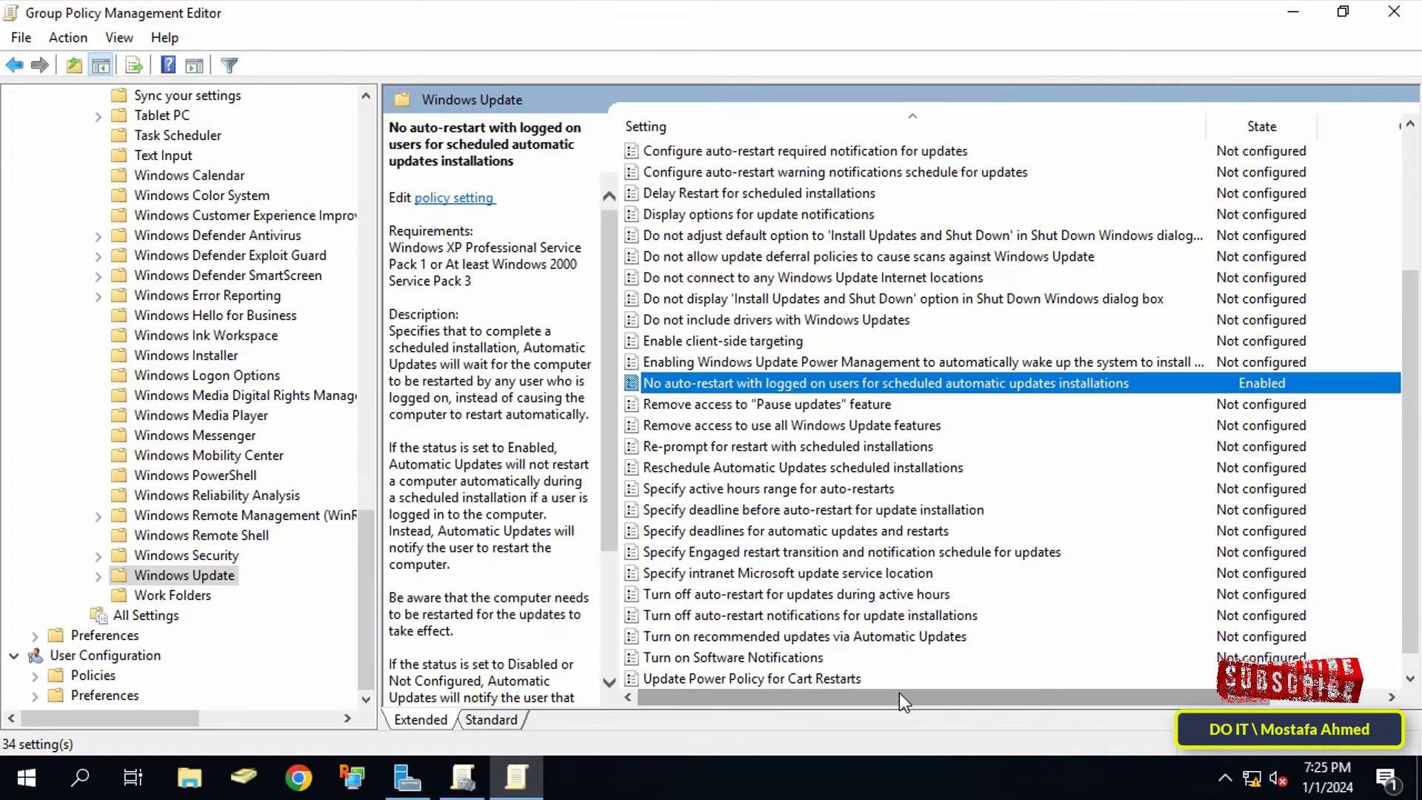
Close the editor and refresh the GPO's scope under test, showing Authenticated Users
click(1386, 16)
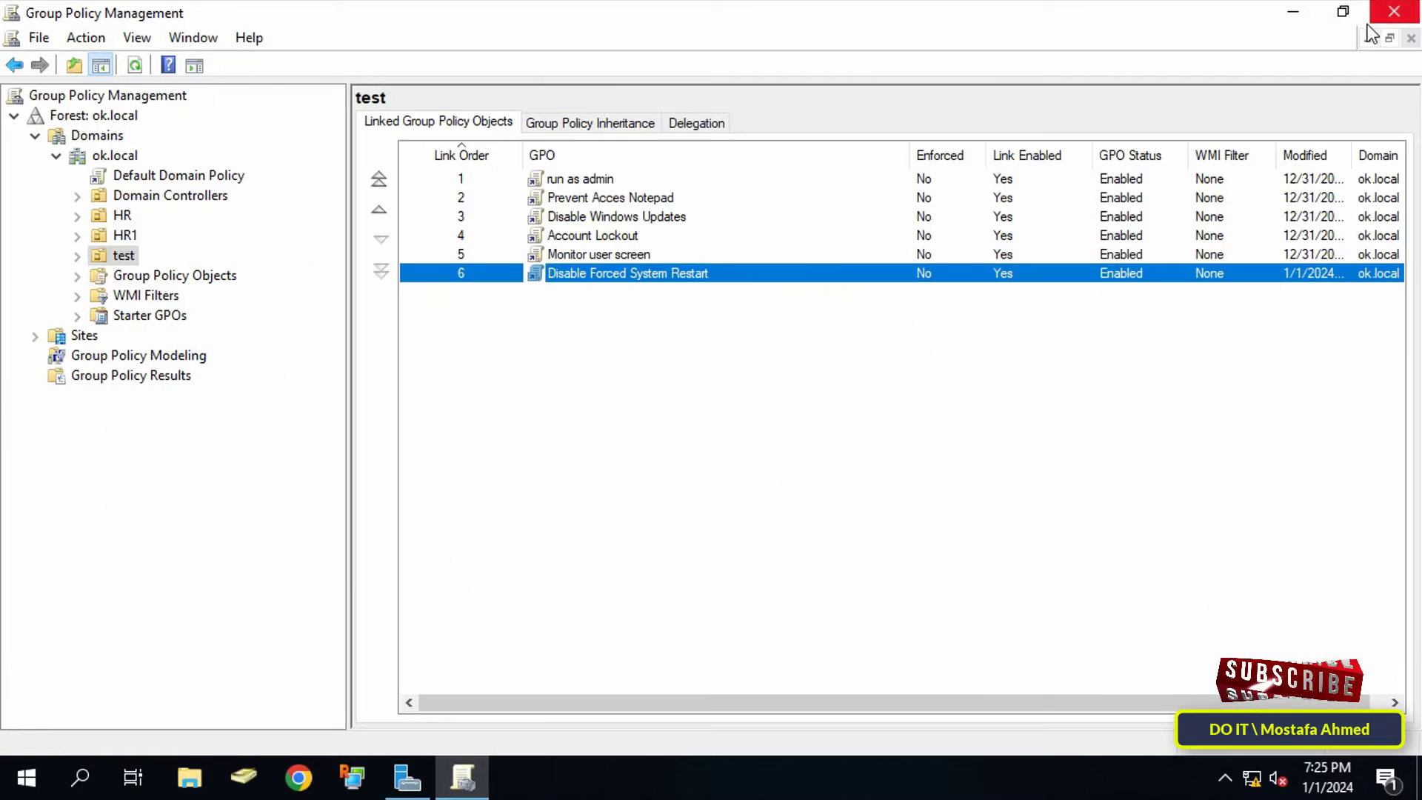
click(78, 257)
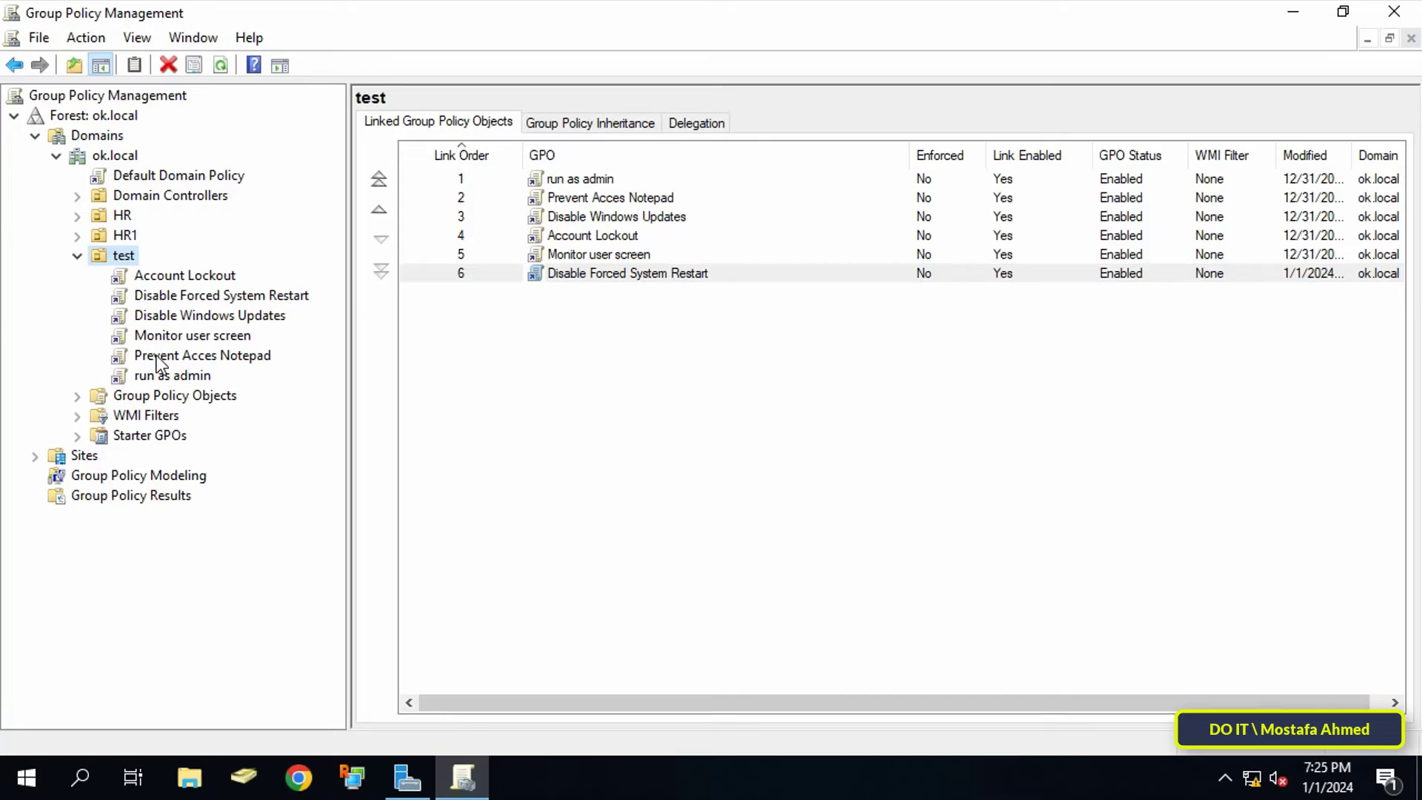
click(181, 294)
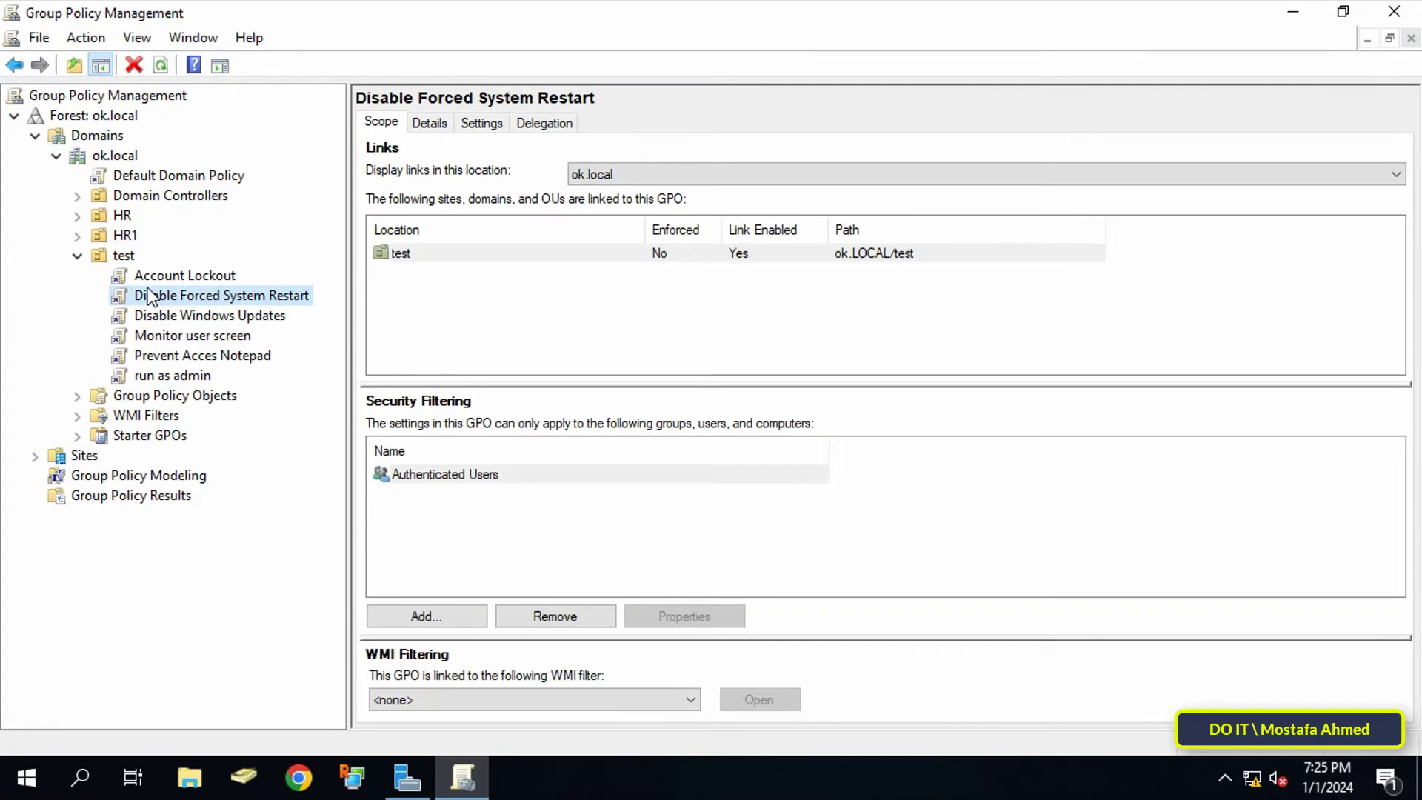
click(161, 65)
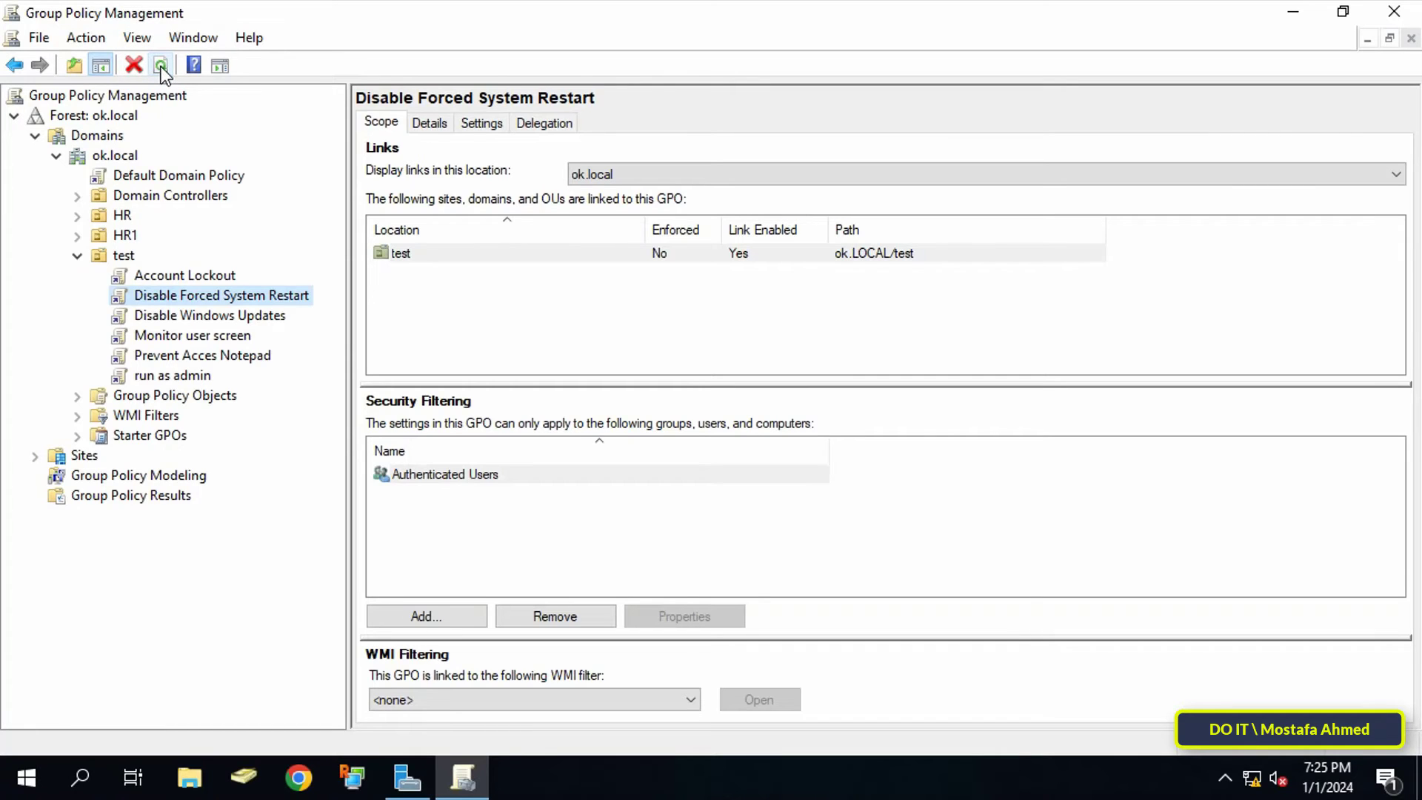